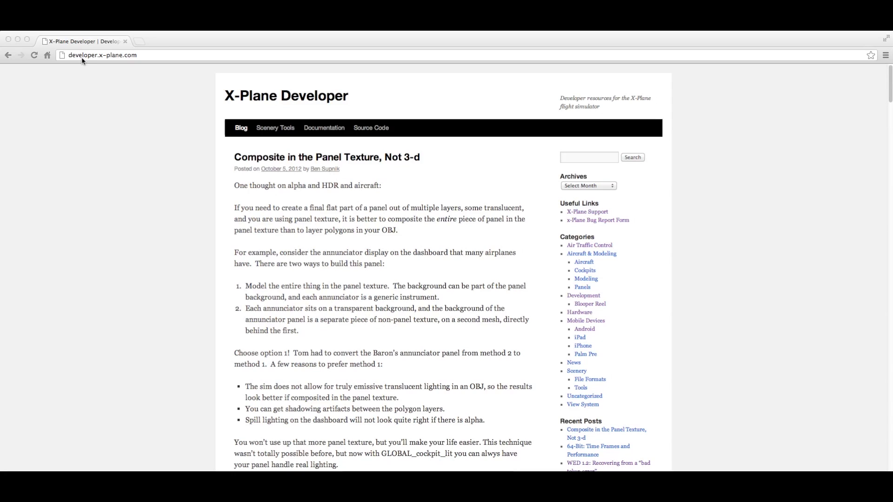
# Step: Open the WorldEditor page on developer.x-plane.com and look through its stable and beta download links
pyautogui.click(132, 62)
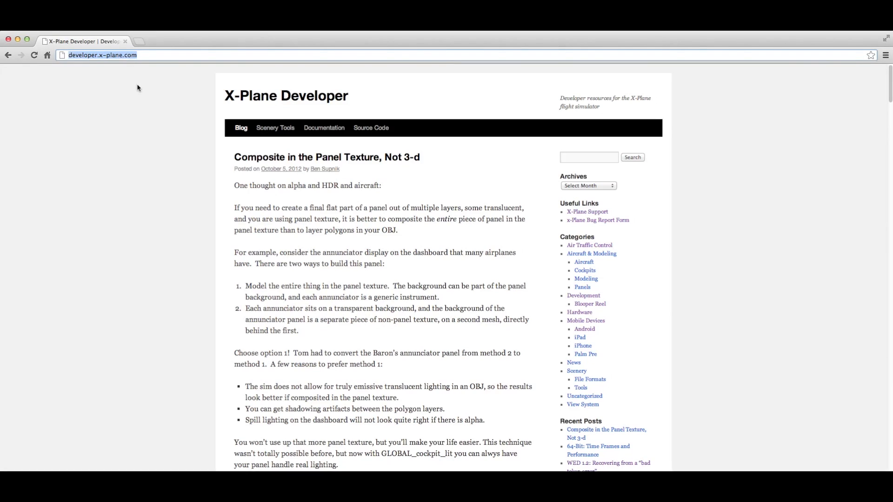
pyautogui.click(138, 123)
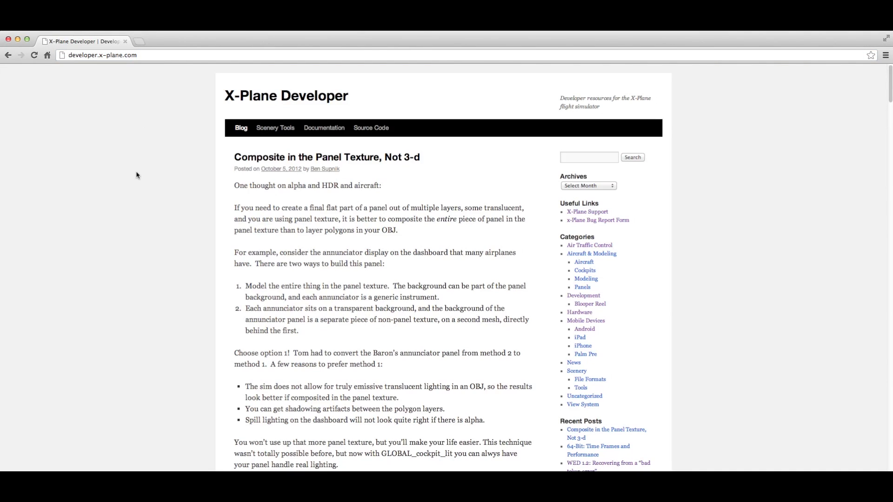
pyautogui.moveTo(281, 131)
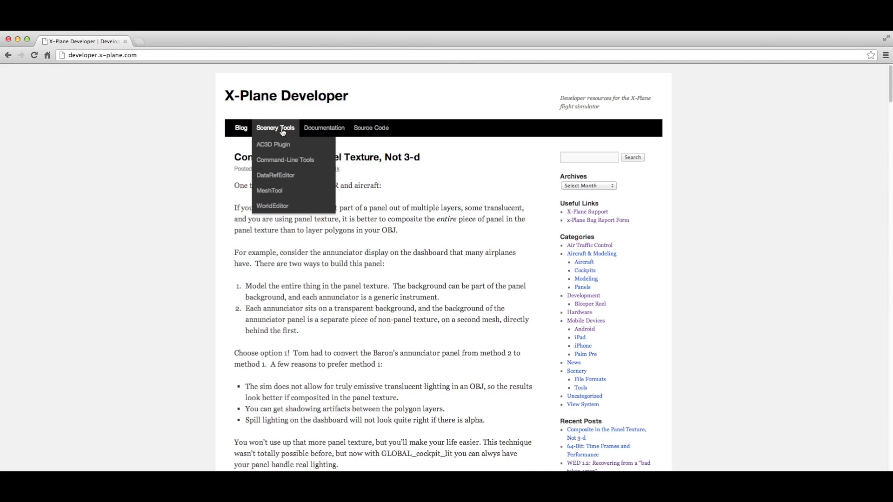
pyautogui.click(277, 210)
pyautogui.scroll(-1, 92, 231)
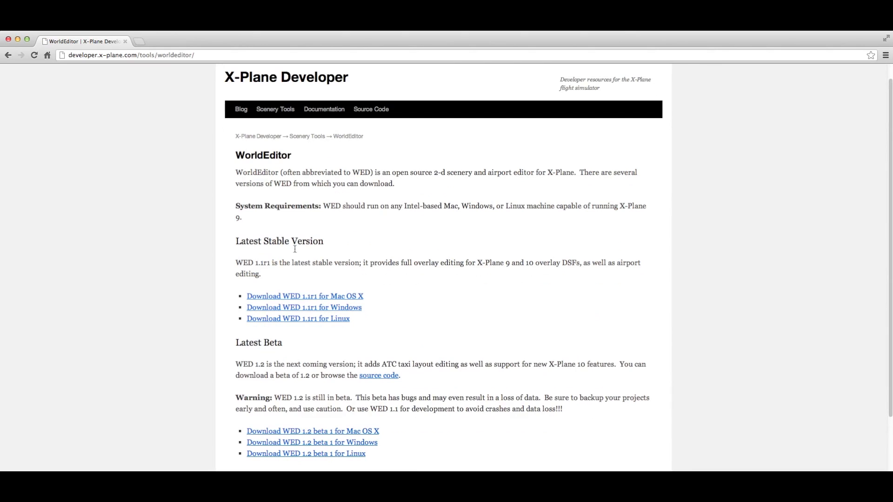
pyautogui.scroll(-1, 228, 285)
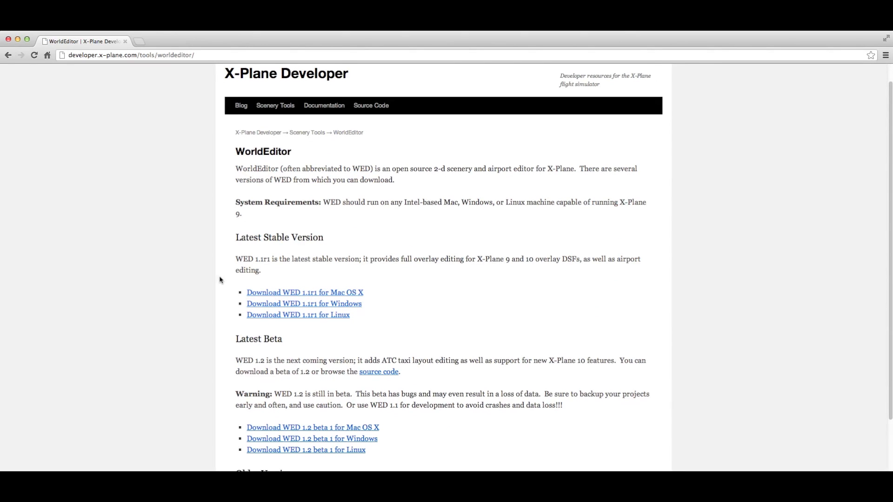
pyautogui.scroll(-4, 215, 277)
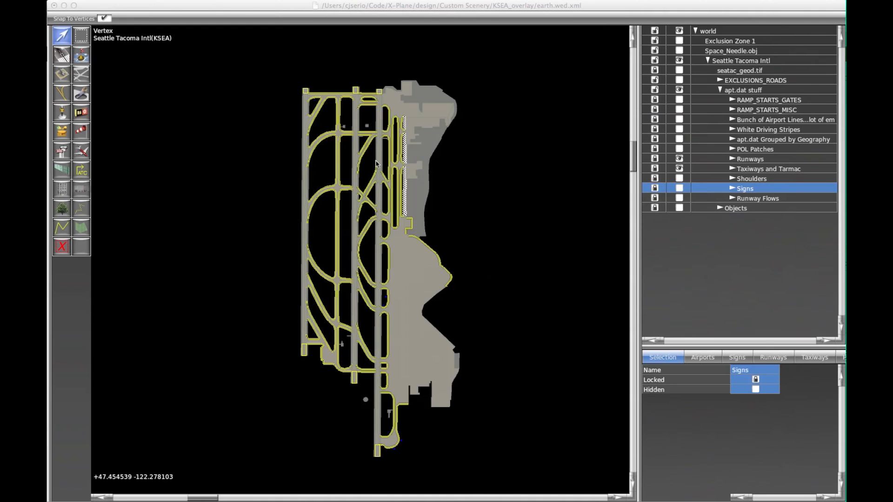
# Step: In WorldEditor, toggle the visibility of the Runways and the Taxiways and Tarmac groups off and back on
pyautogui.click(682, 158)
pyautogui.click(681, 159)
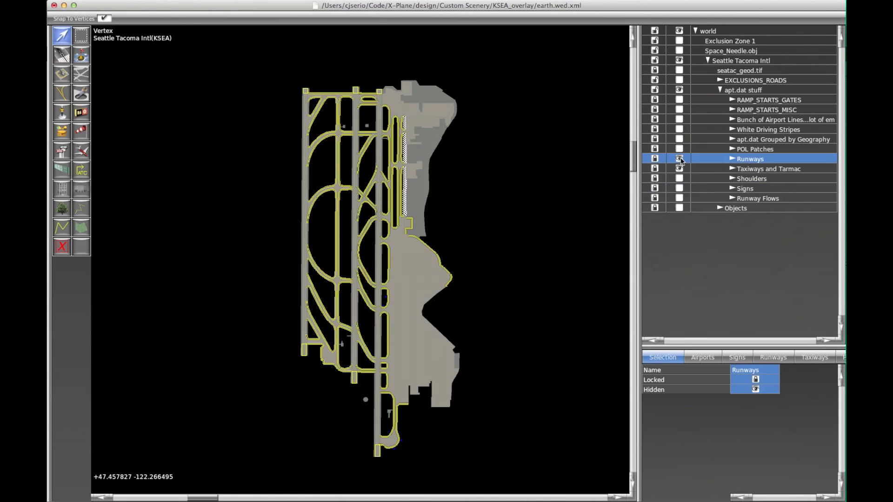
pyautogui.click(681, 159)
pyautogui.click(760, 170)
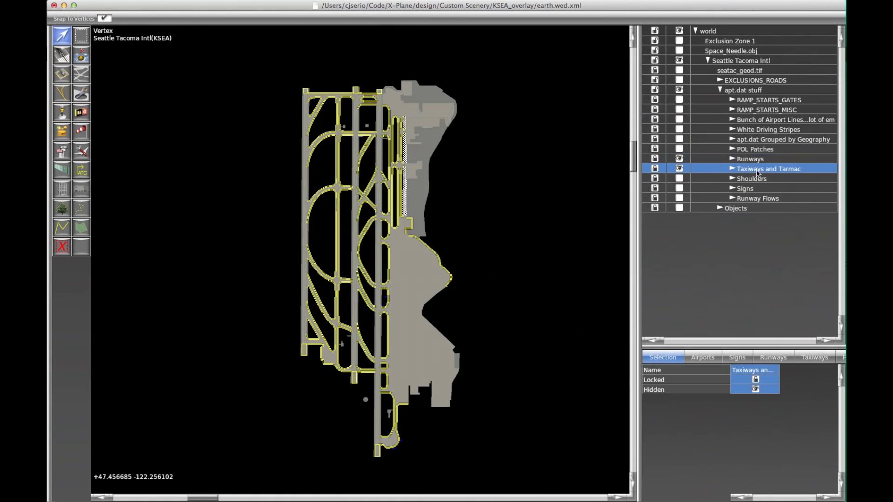
pyautogui.click(679, 169)
pyautogui.click(679, 169)
# Step: Toggle the visibility of the Shoulders group on and off to compare the airport map, leaving it hidden
pyautogui.click(679, 179)
pyautogui.click(679, 178)
pyautogui.click(679, 178)
pyautogui.click(679, 178)
pyautogui.click(679, 178)
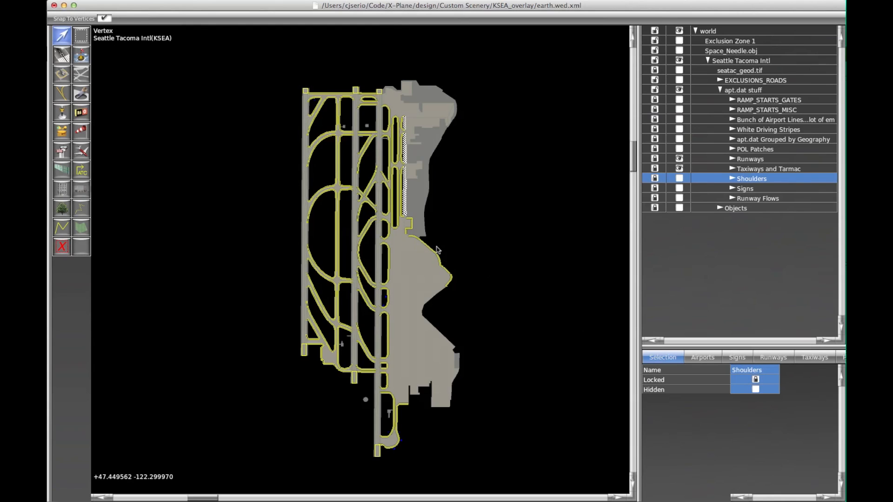
# Step: Toggle the visibility of the Bunch of Airport Lines group on and off, leaving it hidden
pyautogui.click(754, 120)
pyautogui.click(680, 120)
pyautogui.click(680, 121)
pyautogui.click(681, 121)
pyautogui.click(681, 121)
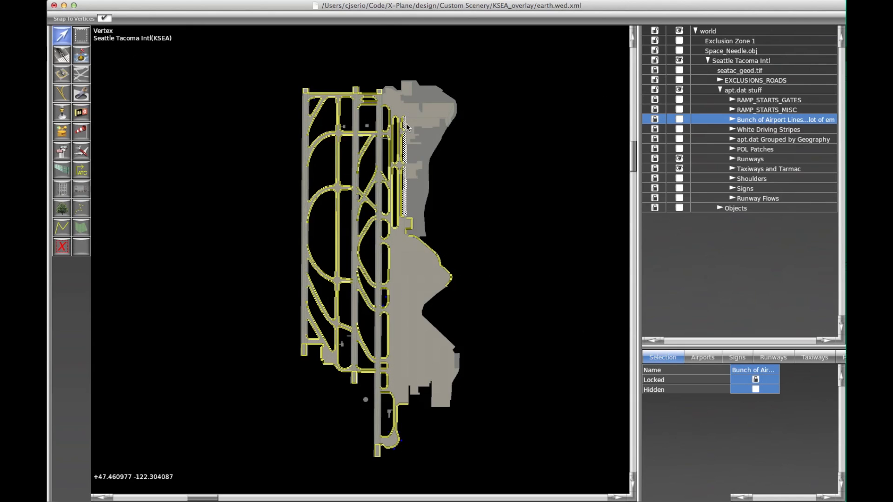
# Step: Lock the apt.dat stuff group and try to select its runways and taxiways on the map
pyautogui.click(655, 91)
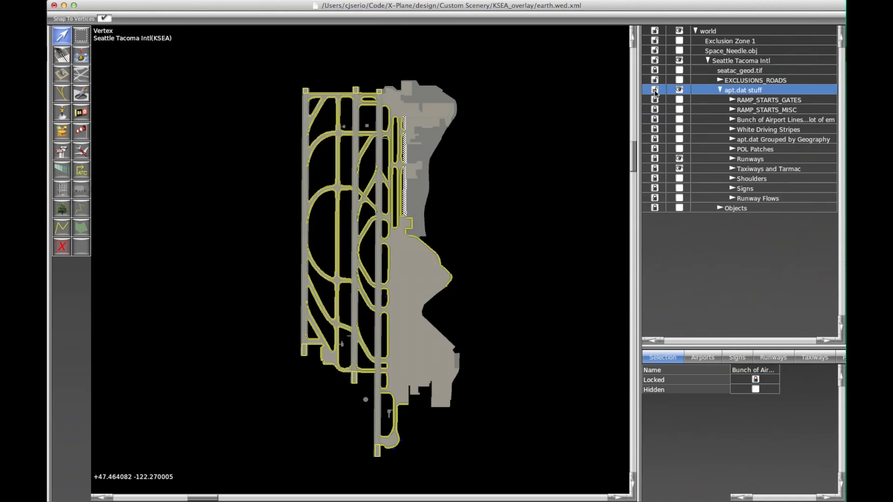
pyautogui.click(655, 91)
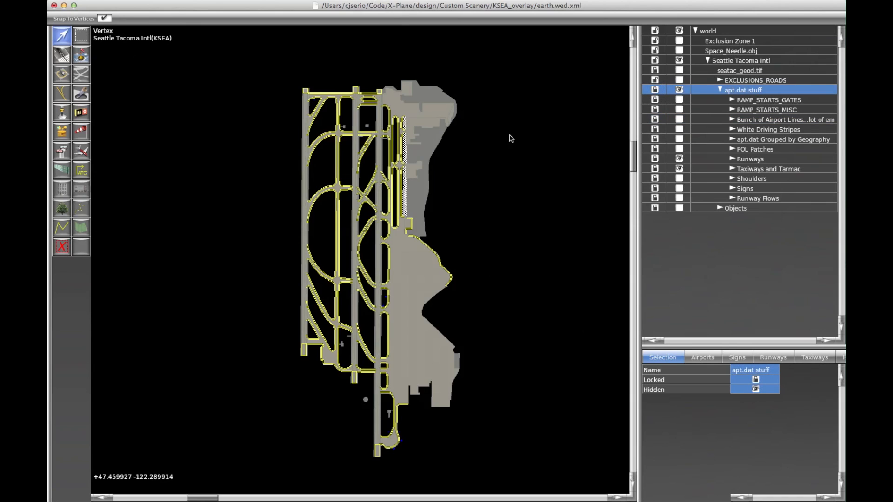
pyautogui.click(358, 207)
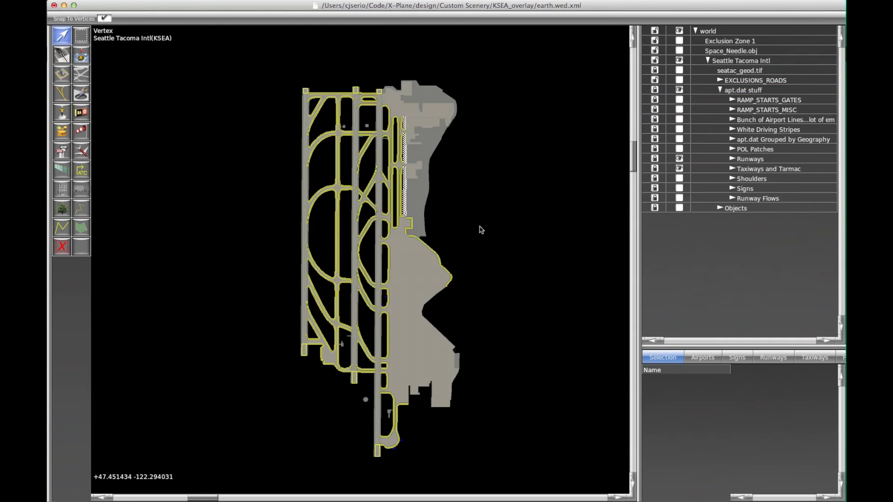
pyautogui.click(380, 311)
pyautogui.click(361, 301)
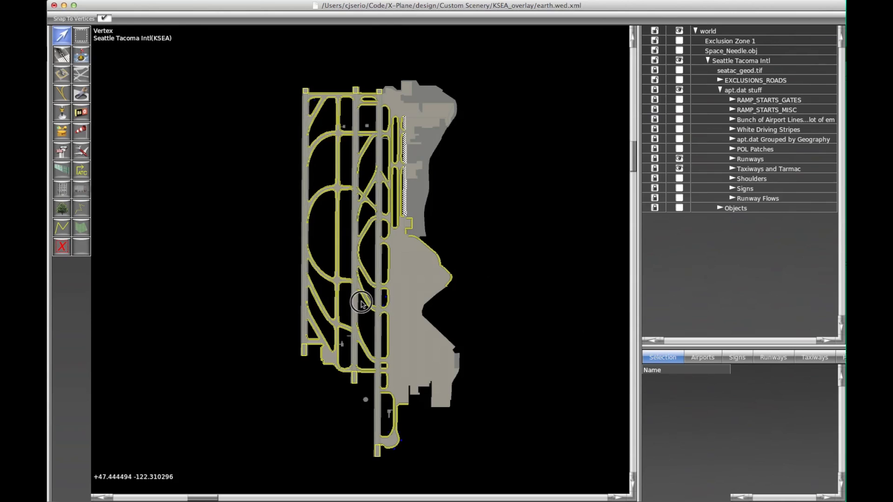
pyautogui.click(356, 291)
pyautogui.click(369, 296)
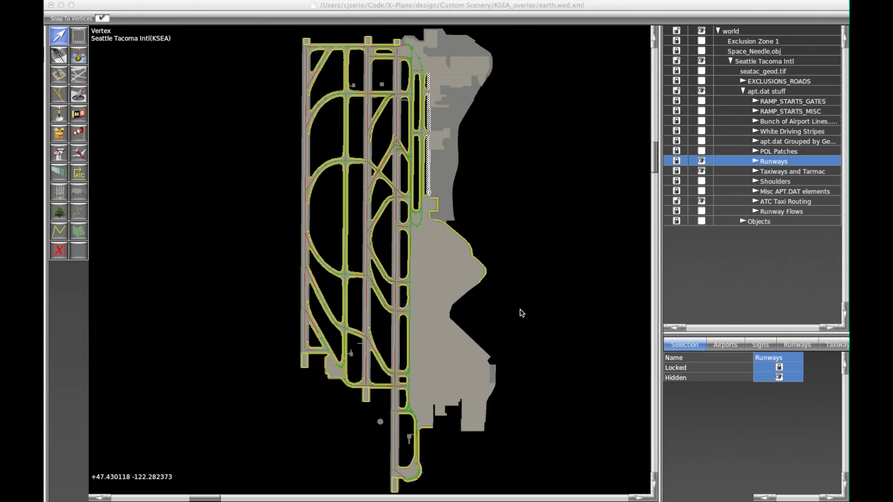
# Step: Hide the Runways and the Taxiways and Tarmac groups, leaving the ATC Taxi Routing network shown with nothing selected
pyautogui.click(702, 160)
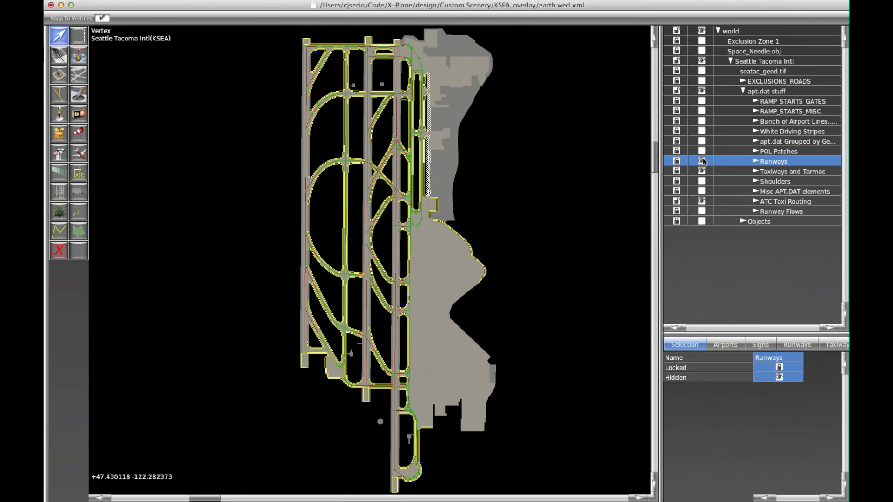
pyautogui.click(702, 161)
pyautogui.click(702, 171)
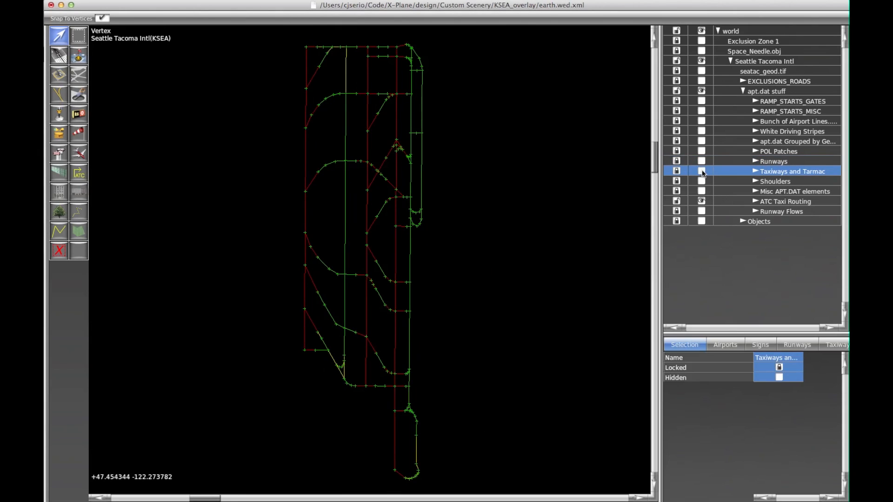
pyautogui.click(549, 239)
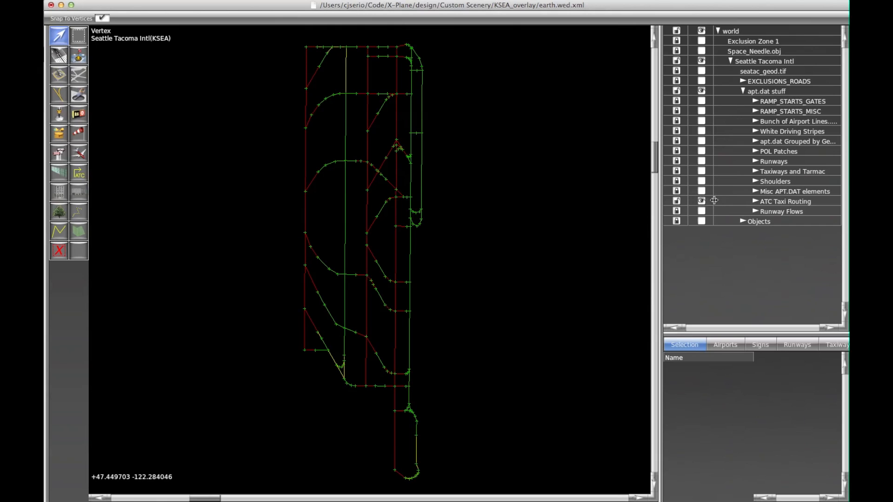
pyautogui.click(520, 205)
# Step: Select individual segments of runway 16L/34R and taxiway B in the routing network and inspect their properties
pyautogui.click(395, 433)
pyautogui.click(395, 396)
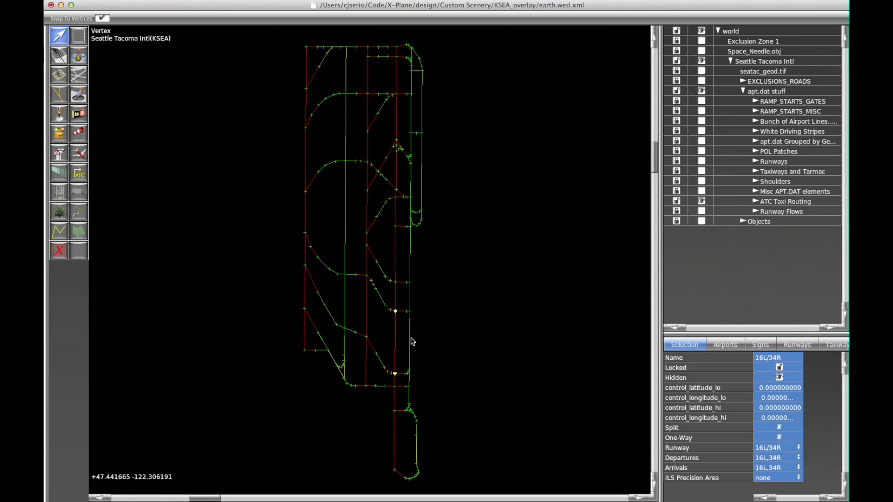
pyautogui.click(409, 342)
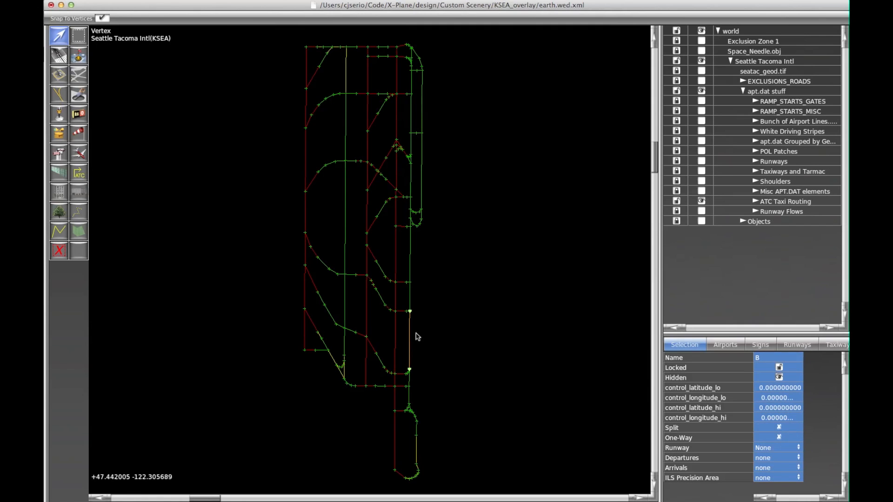
pyautogui.click(410, 267)
pyautogui.click(396, 266)
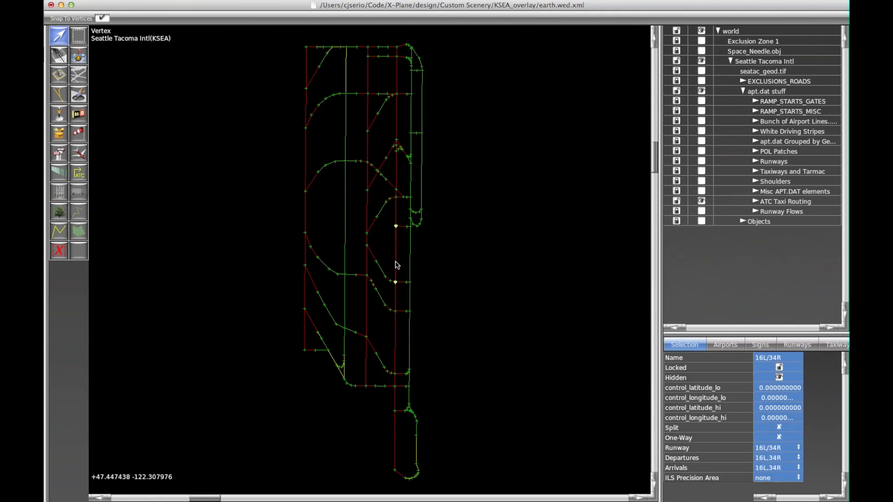
pyautogui.click(398, 298)
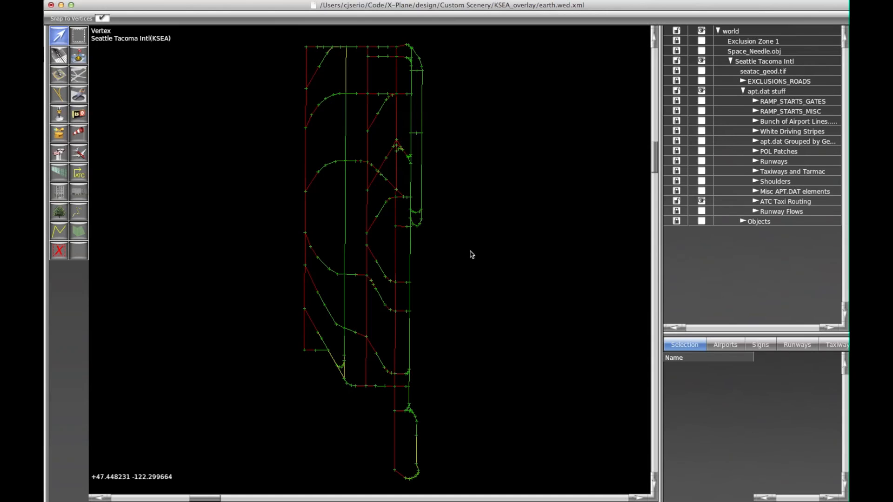
# Step: Show the Taxiways and Tarmac group beneath the routing network for comparison, hide it again and clear the selection
pyautogui.click(702, 171)
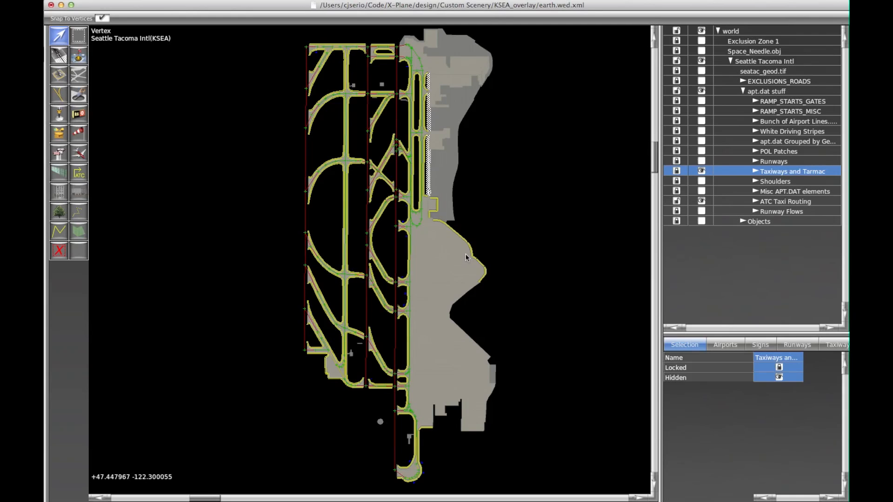
pyautogui.click(701, 171)
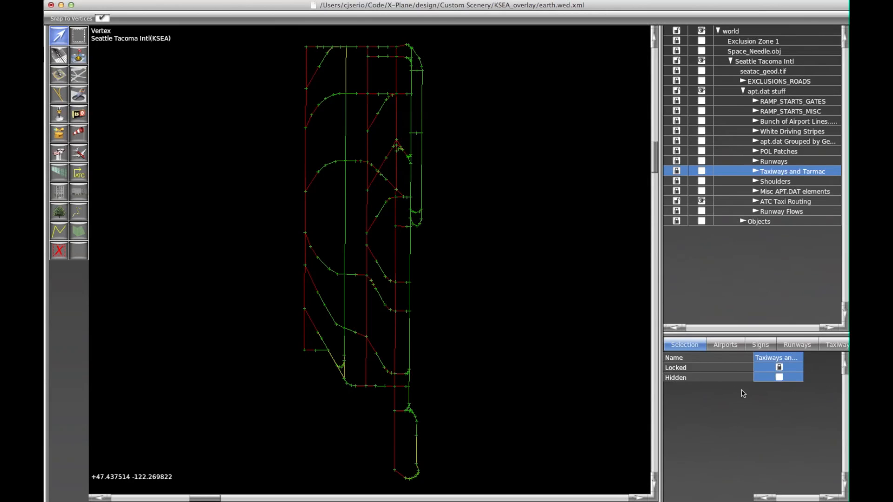
pyautogui.click(530, 378)
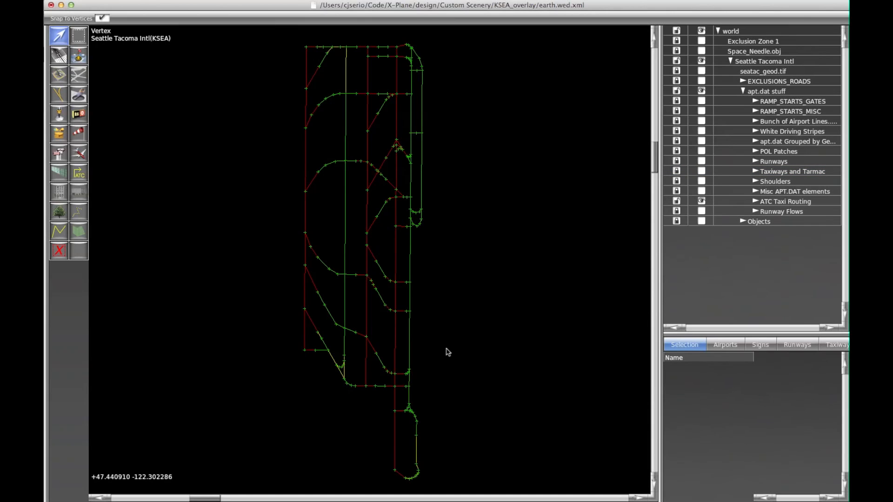
# Step: Make the taxiway B segment just south of the small loop one-way and examine its direction arrow up close
pyautogui.click(411, 249)
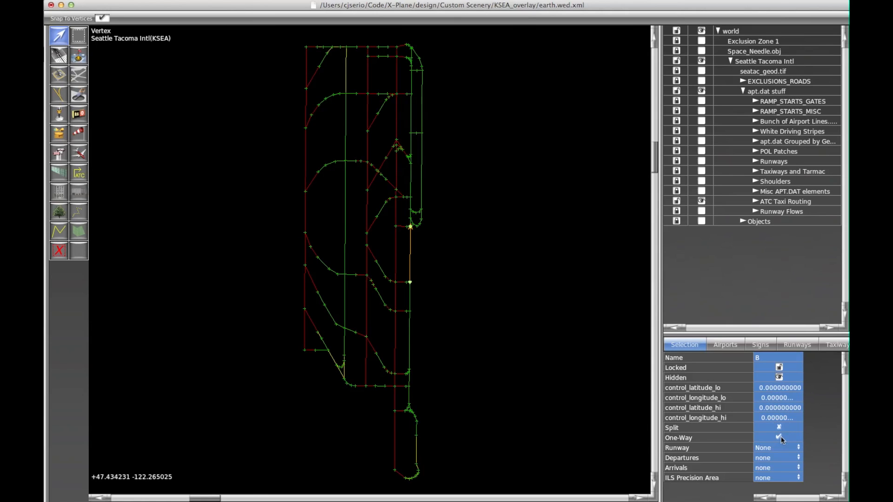
pyautogui.click(533, 287)
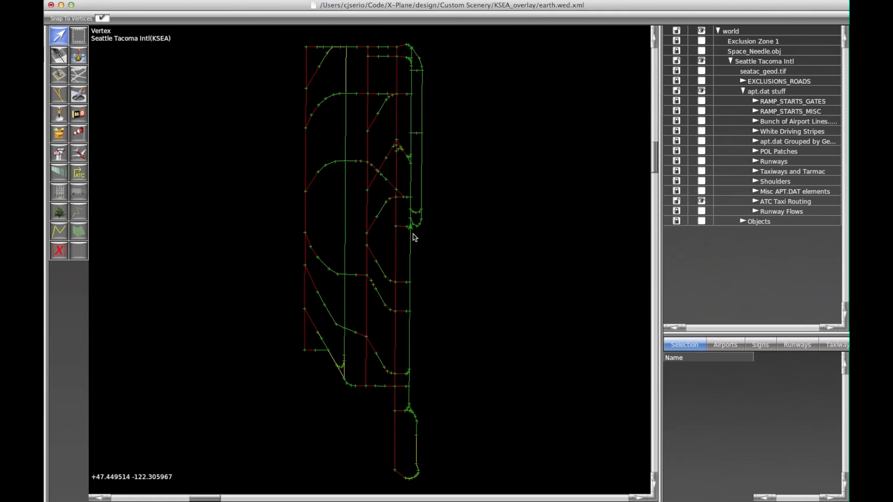
pyautogui.scroll(5, 414, 231)
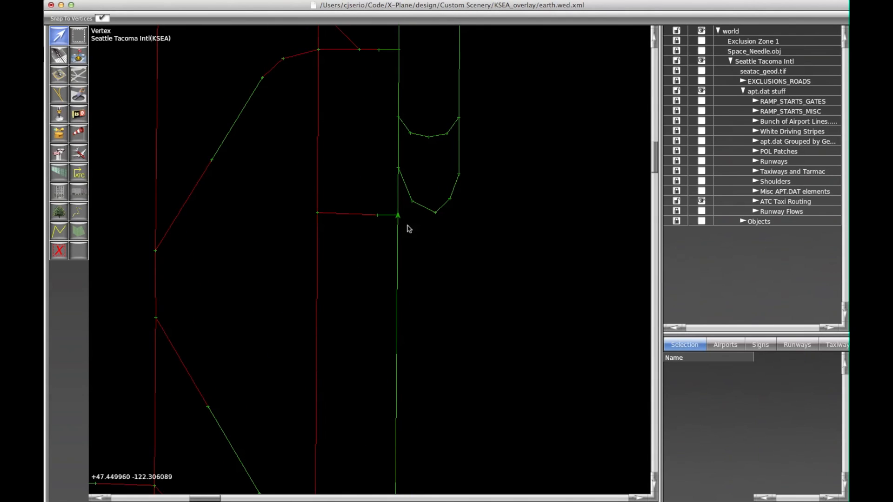
pyautogui.scroll(-5, 424, 228)
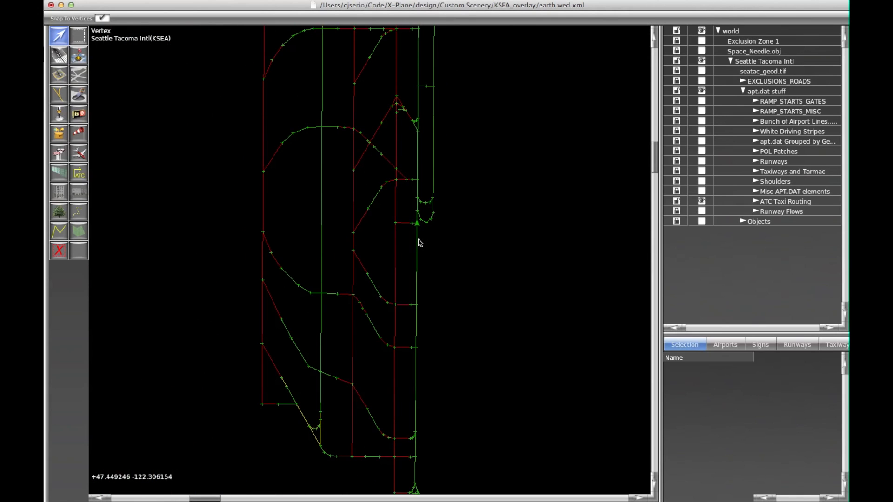
# Step: Turn off One-Way for that taxiway B segment and reselect it to view its properties
pyautogui.click(418, 241)
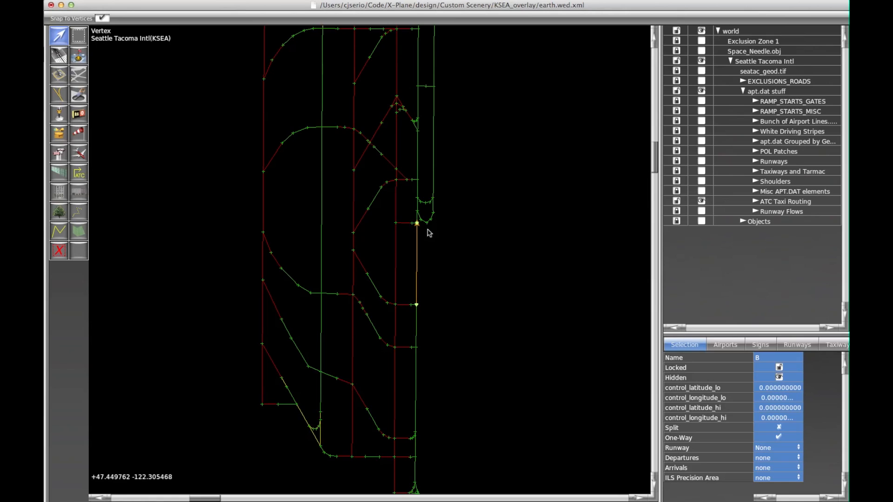
pyautogui.click(780, 437)
pyautogui.click(522, 344)
pyautogui.click(416, 255)
pyautogui.scroll(-1, 564, 356)
pyautogui.scroll(-3, 564, 356)
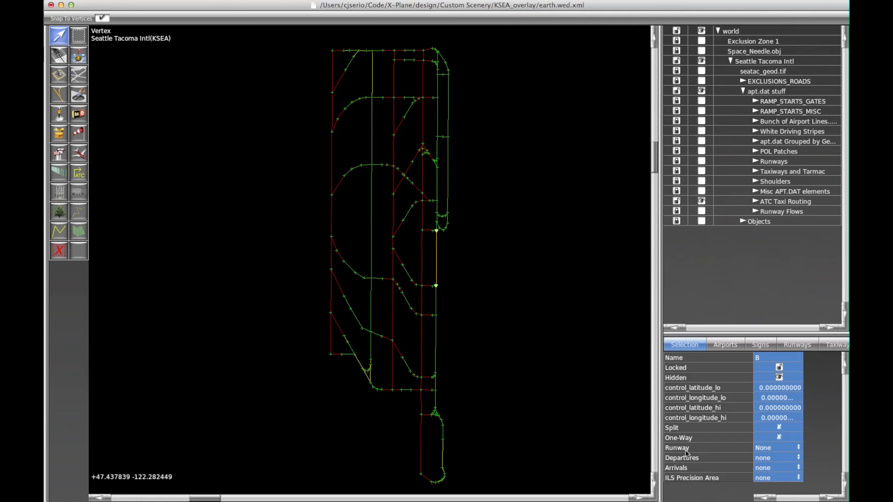
# Step: Compare the taxiway B routing segment with the pavement by briefly showing and hiding the Taxiways and Tarmac group
pyautogui.click(450, 279)
pyautogui.click(437, 263)
pyautogui.click(698, 173)
pyautogui.scroll(3, 433, 297)
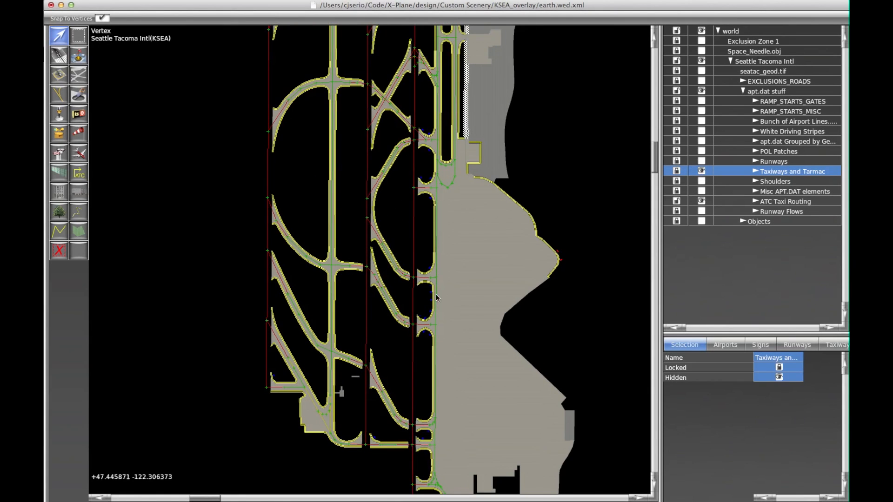
pyautogui.click(702, 171)
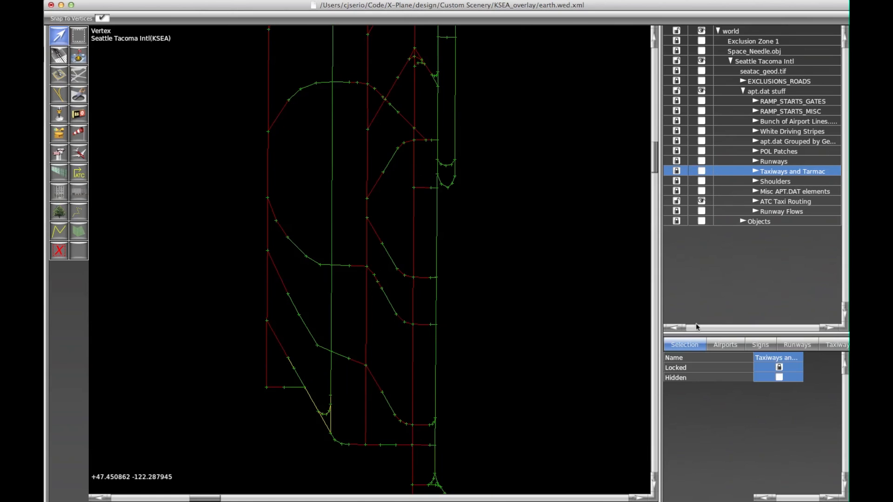
# Step: Select the taxiway B segment and the adjacent runway 16L/34R segment to compare their Runway, Departures and Arrivals properties
pyautogui.click(437, 246)
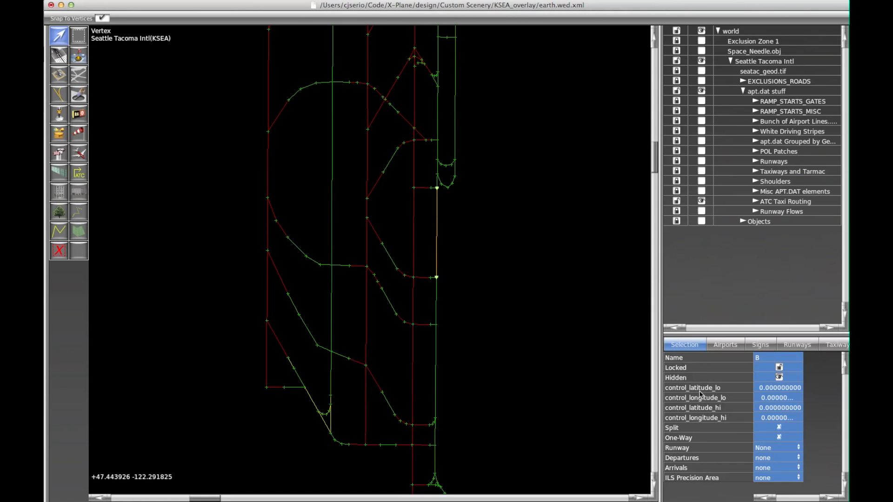
pyautogui.click(413, 246)
pyautogui.scroll(-1, 464, 271)
pyautogui.moveTo(493, 418); pyautogui.dragTo(491, 343, button='right')
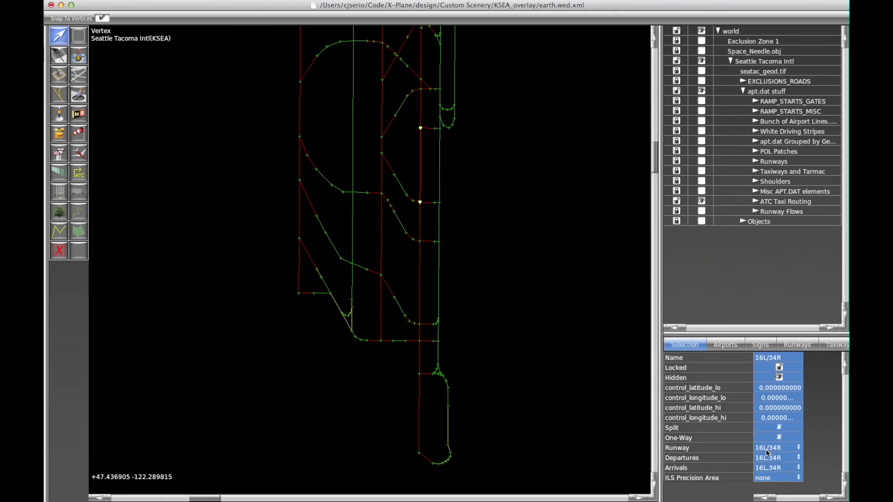
# Step: Set the selected runway segment's Runway property to None and restore it to 16L/34R
pyautogui.click(794, 448)
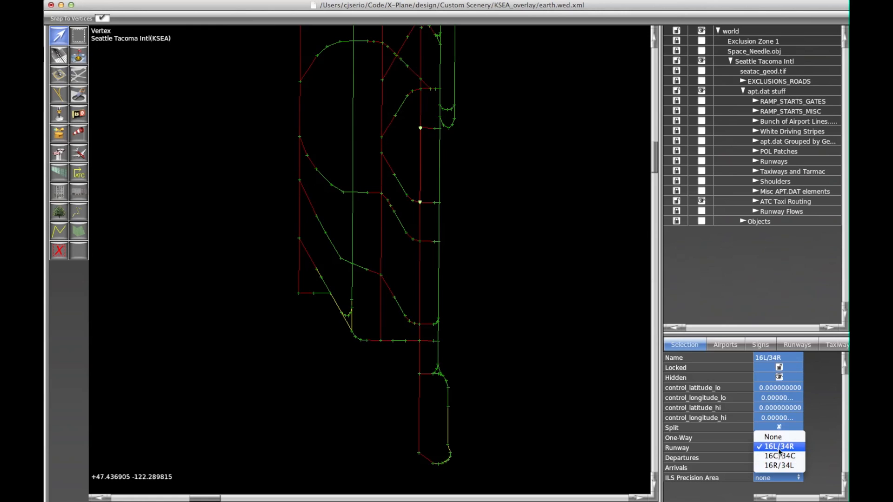
pyautogui.click(773, 438)
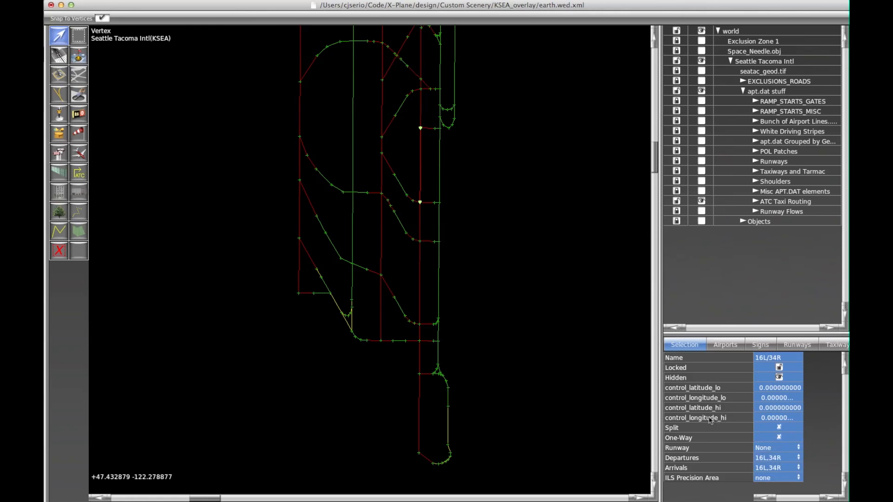
pyautogui.click(775, 447)
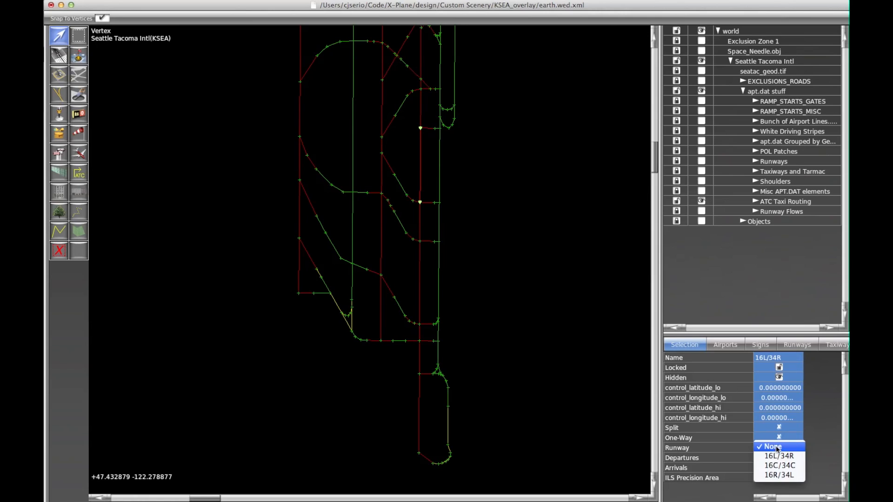
pyautogui.click(779, 458)
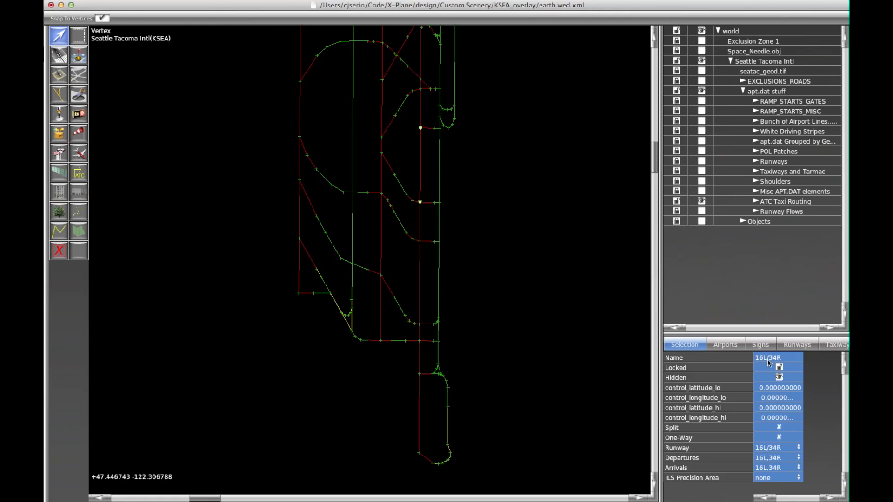
# Step: Select the runway 16L/34R segment and the parallel taxiway B segment in turn to compare their colours and properties
pyautogui.click(423, 172)
pyautogui.click(420, 171)
pyautogui.click(536, 315)
pyautogui.click(440, 181)
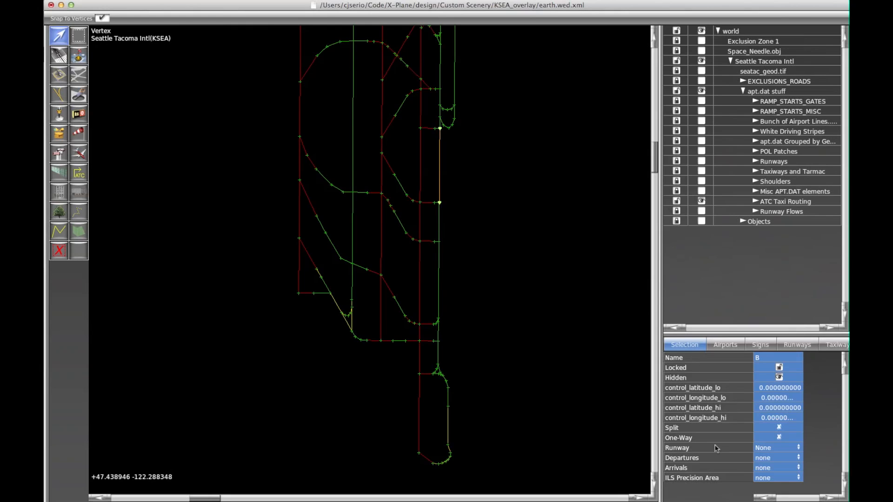
pyautogui.click(558, 320)
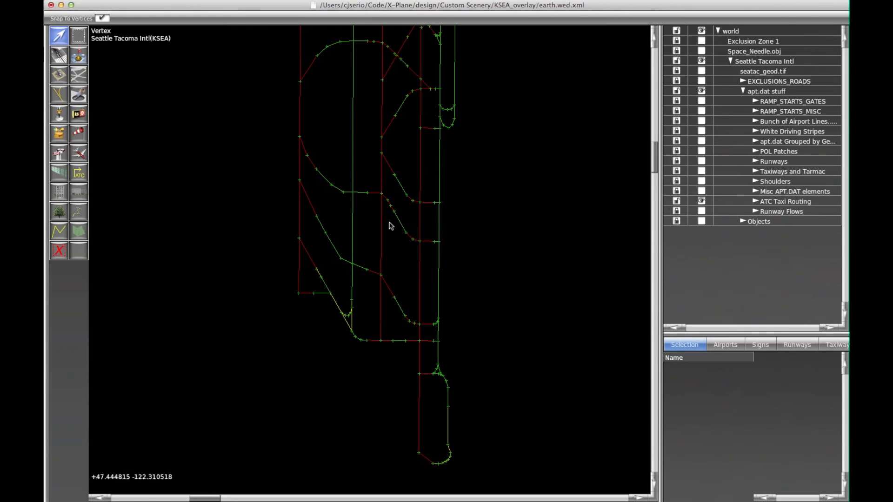
pyautogui.click(421, 172)
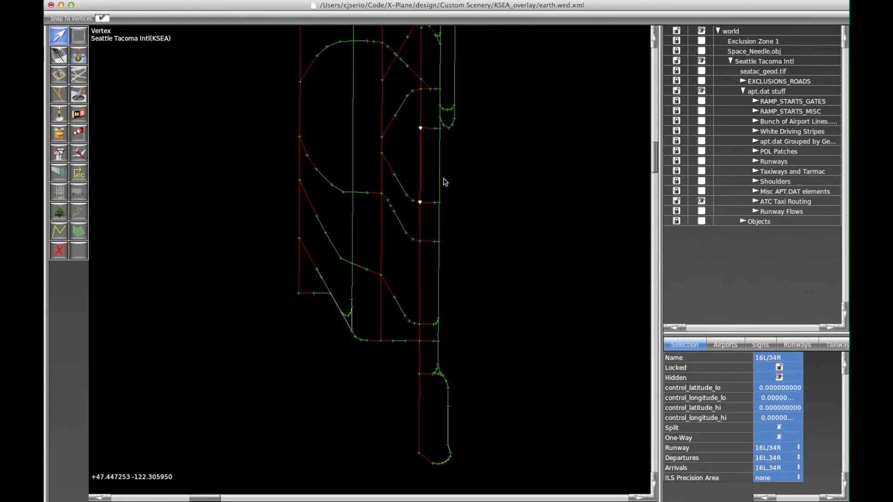
pyautogui.click(470, 228)
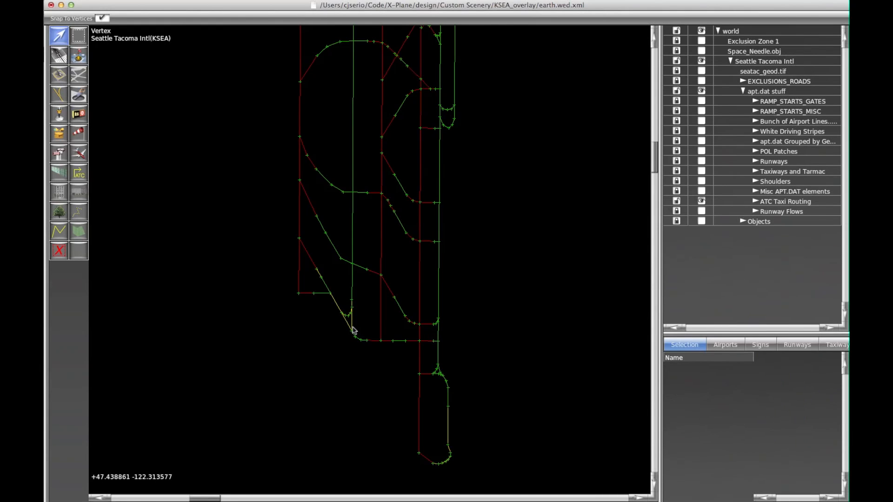
# Step: Select the yellow segment near the south end of taxiway B, the green taxiway B segment and the red runway segment to compare them
pyautogui.click(449, 425)
pyautogui.click(455, 424)
pyautogui.click(440, 169)
pyautogui.click(446, 173)
pyautogui.click(421, 175)
pyautogui.click(417, 164)
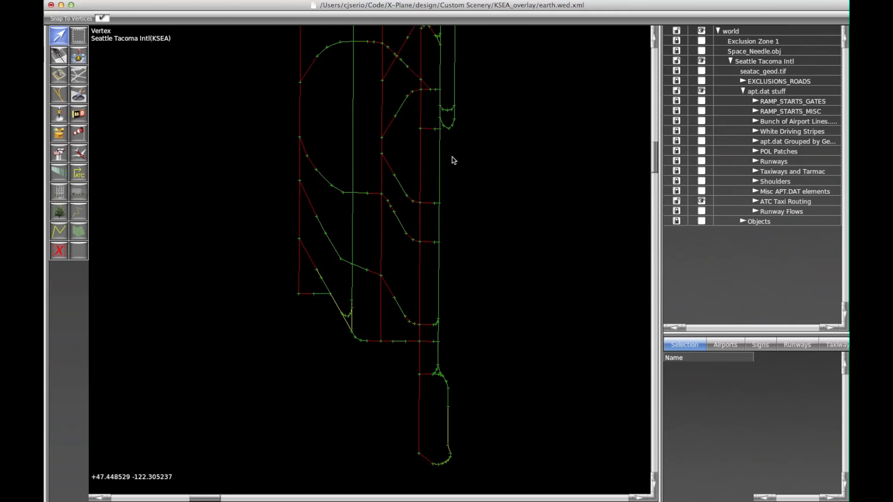
# Step: Select a runway 16L/34R segment and the red connector between that runway and taxiway B to inspect them
pyautogui.moveTo(450, 156); pyautogui.dragTo(450, 159, button='right')
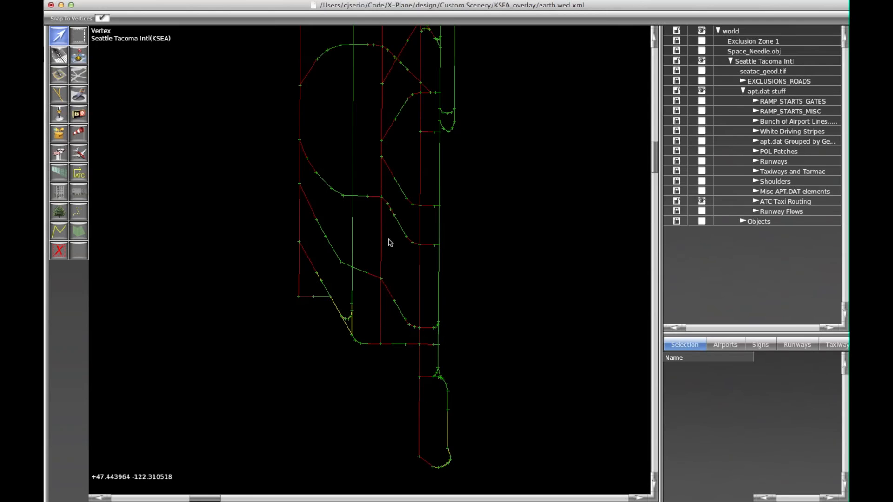
pyautogui.click(421, 260)
pyautogui.click(416, 259)
pyautogui.click(427, 207)
pyautogui.click(416, 205)
# Step: Select one routing segment on each of the three parallel runways to compare their properties, then clear the selection
pyautogui.scroll(-4, 460, 250)
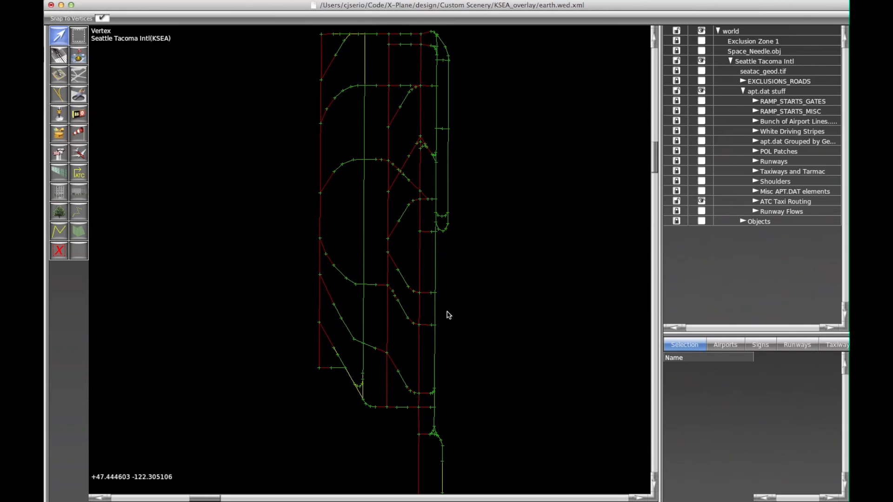
pyautogui.click(421, 306)
pyautogui.click(390, 307)
pyautogui.click(390, 307)
pyautogui.click(319, 299)
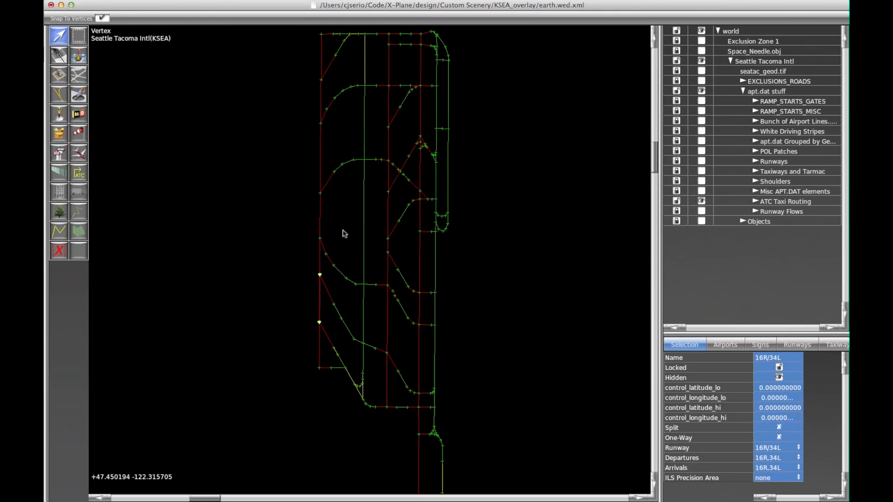
pyautogui.click(499, 108)
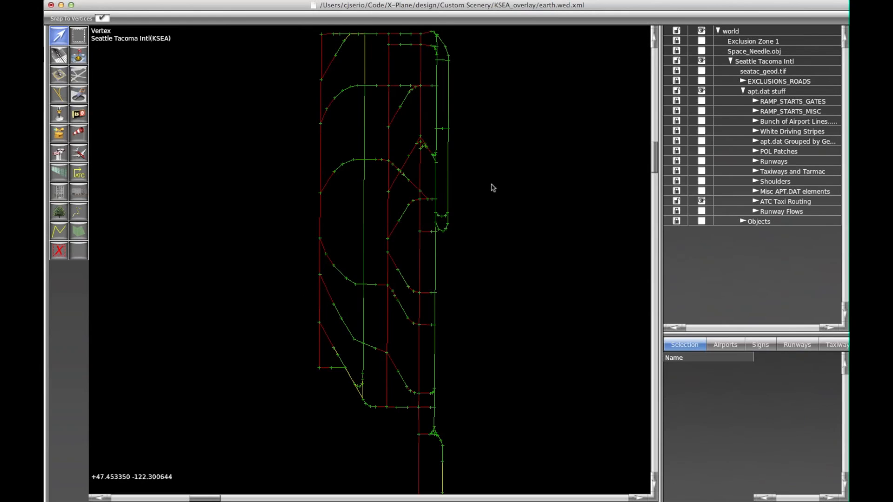
# Step: Examine the properties of the yellow taxiway B segment beside the south end of runway 16L/34R, then deselect it
pyautogui.moveTo(482, 331); pyautogui.dragTo(481, 275, button='right')
pyautogui.scroll(-1, 467, 325)
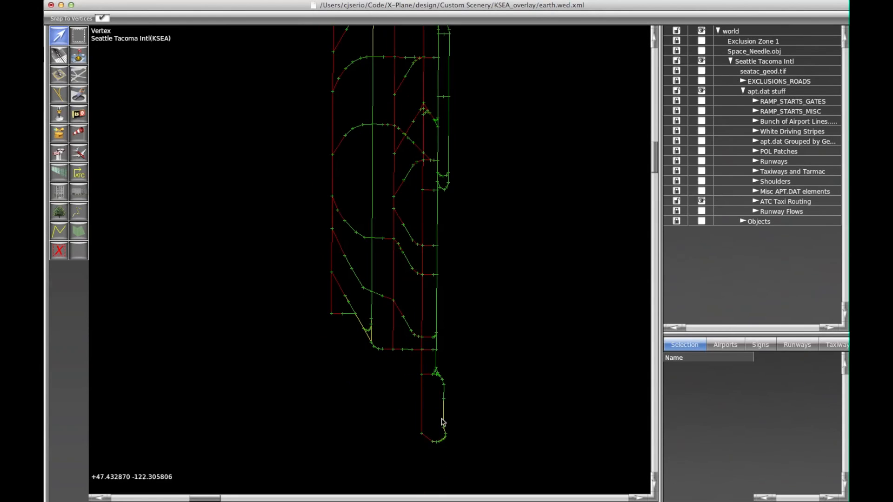
pyautogui.scroll(1, 444, 419)
pyautogui.click(444, 419)
pyautogui.click(461, 417)
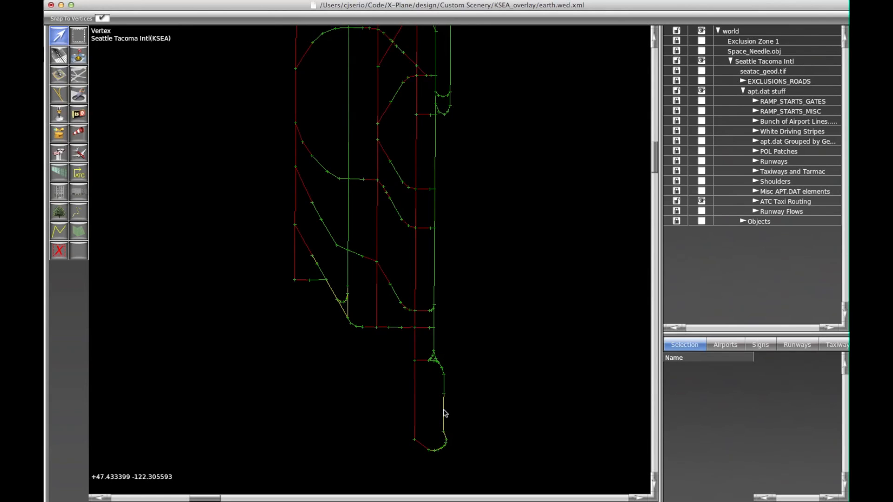
pyautogui.scroll(-2, 494, 374)
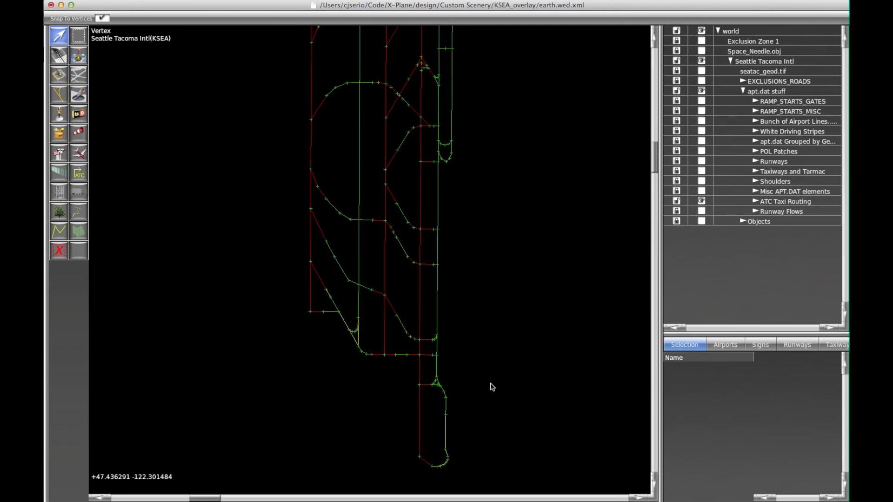
pyautogui.scroll(-3, 481, 356)
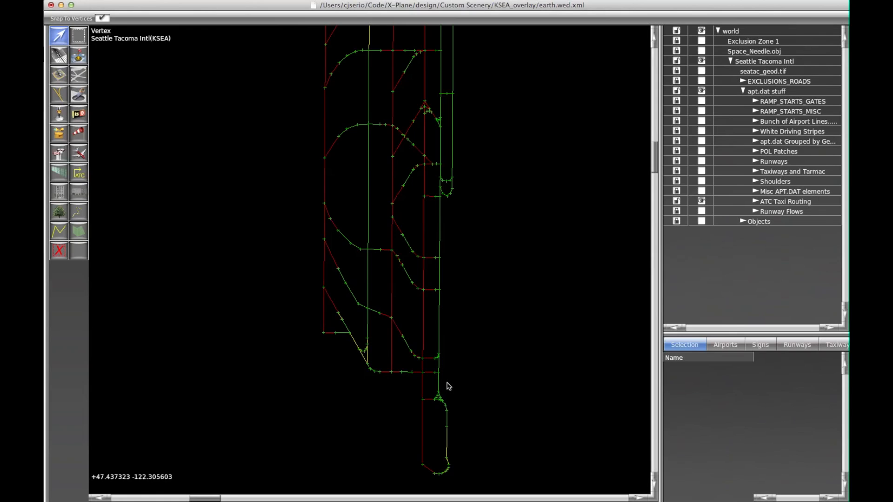
pyautogui.click(449, 437)
pyautogui.click(458, 434)
pyautogui.click(448, 441)
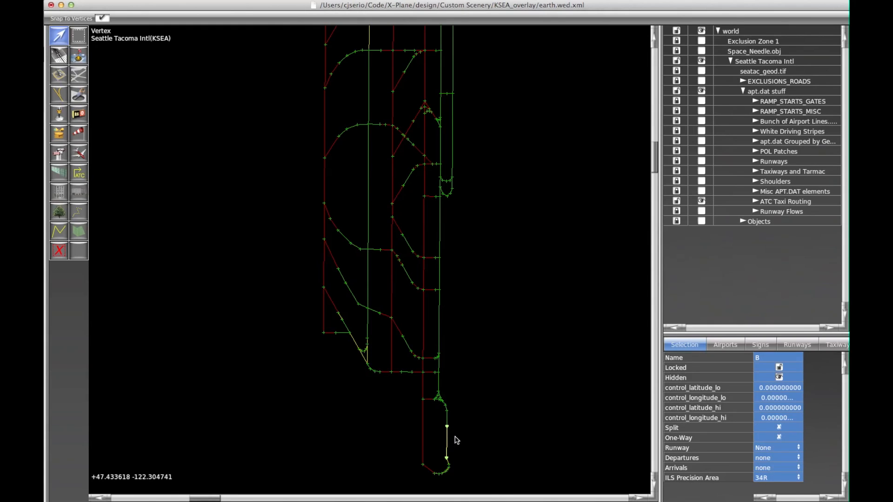
pyautogui.click(459, 439)
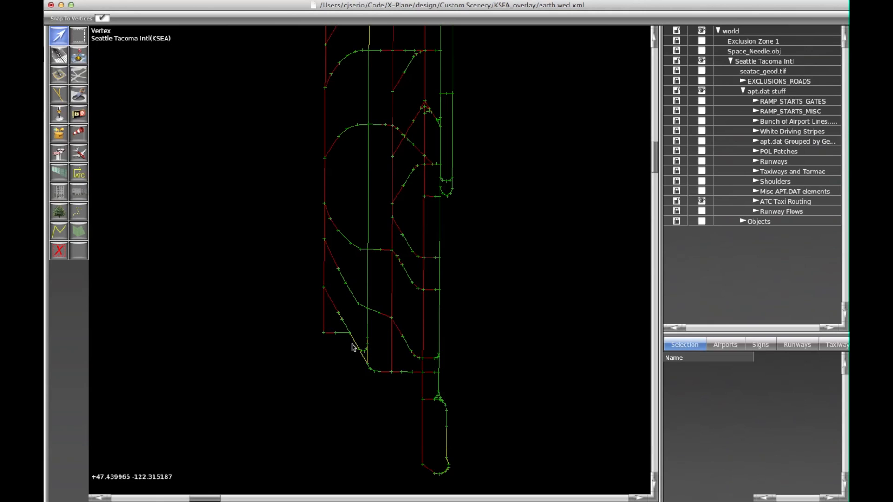
# Step: Survey the whole routing network and select green taxiway B segments to check their ILS Precision Area property
pyautogui.moveTo(575, 179); pyautogui.dragTo(566, 318, button='right')
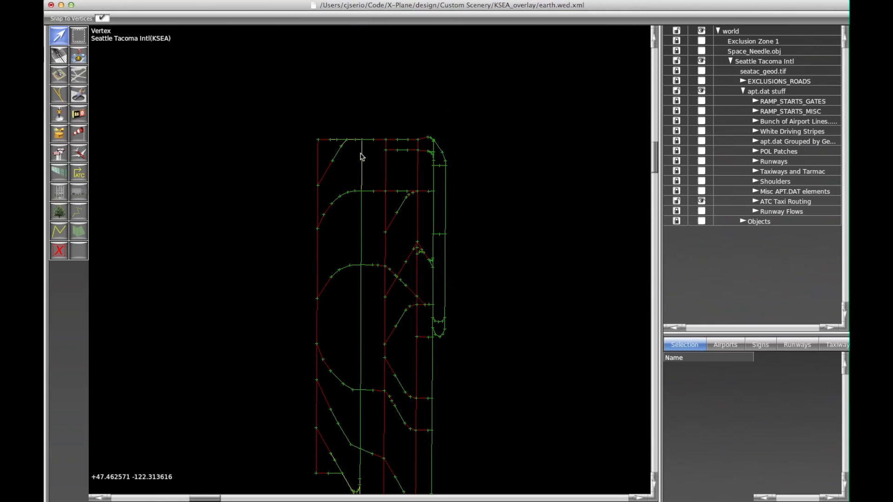
pyautogui.moveTo(568, 265); pyautogui.dragTo(568, 167, button='right')
pyautogui.scroll(-1, 567, 170)
pyautogui.moveTo(542, 226); pyautogui.dragTo(507, 227, button='right')
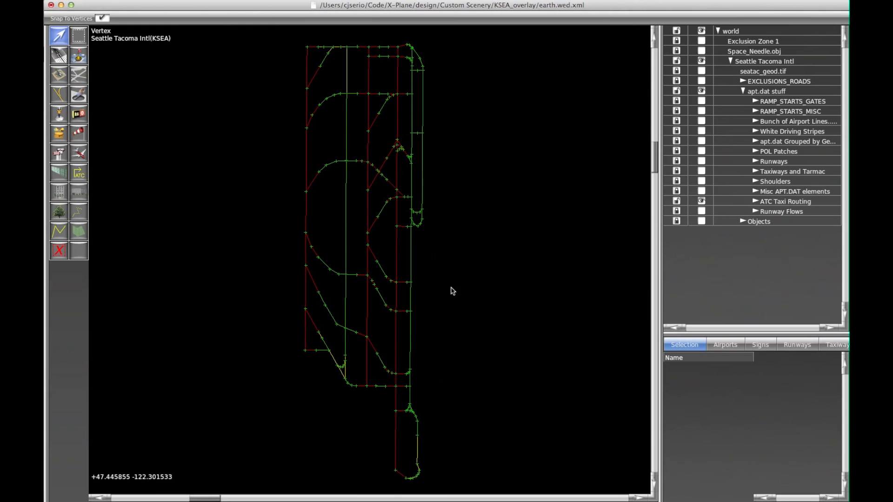
pyautogui.click(412, 334)
pyautogui.click(411, 247)
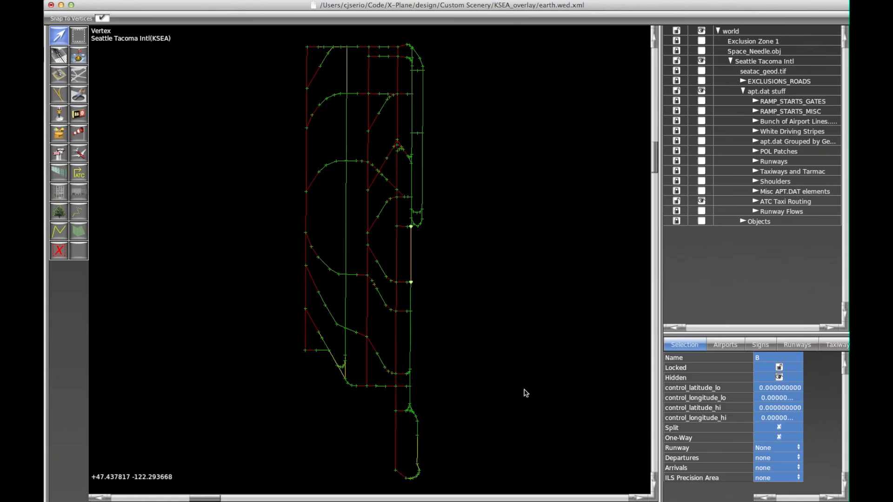
pyautogui.click(465, 390)
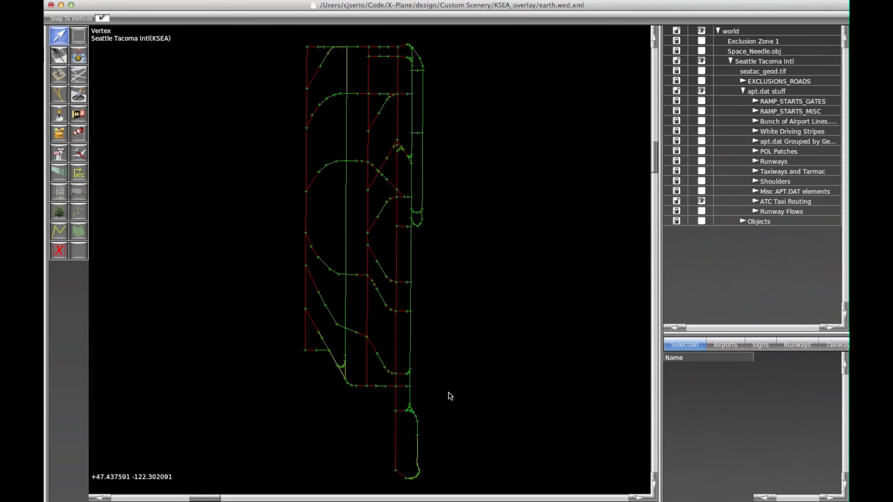
# Step: Select the yellow taxiway B segment at the south end and view the ILS Precision Area runway options without changing them
pyautogui.click(418, 448)
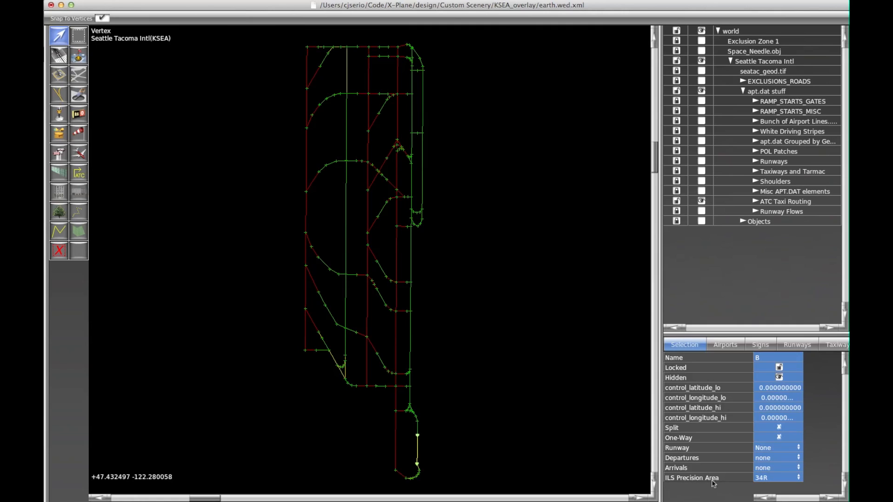
pyautogui.click(762, 479)
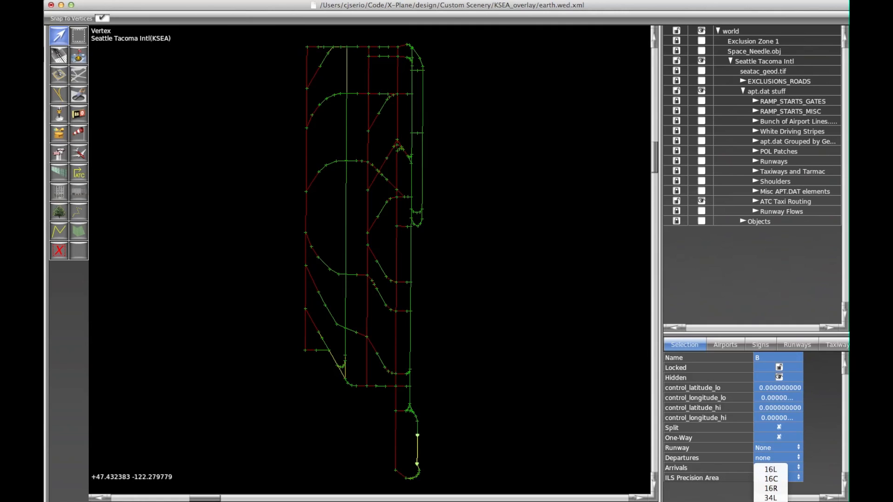
pyautogui.click(741, 482)
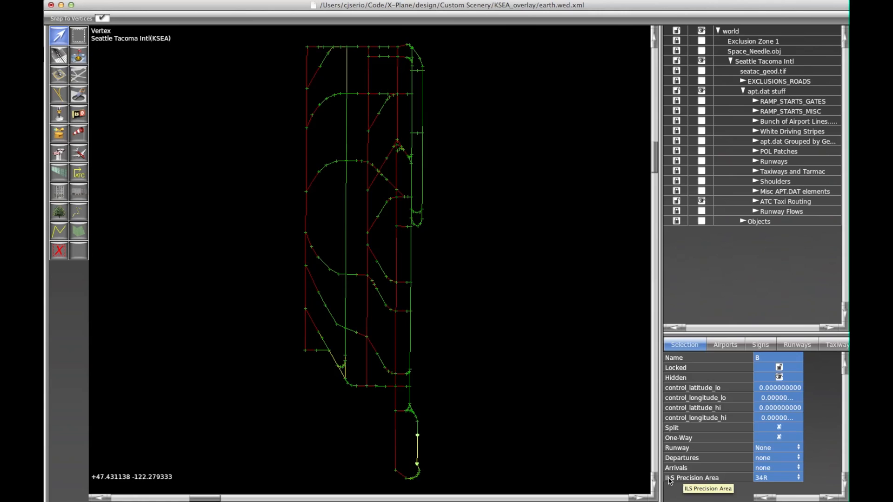
pyautogui.click(761, 477)
pyautogui.scroll(-1, 762, 481)
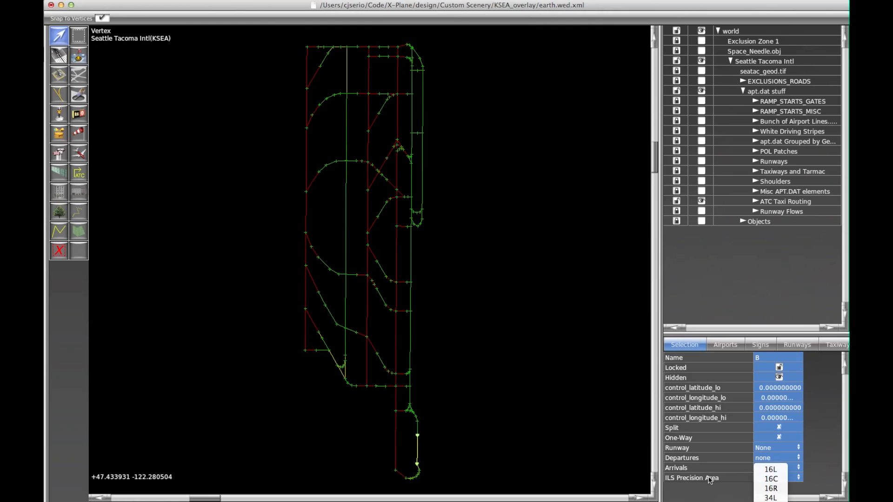
pyautogui.click(722, 484)
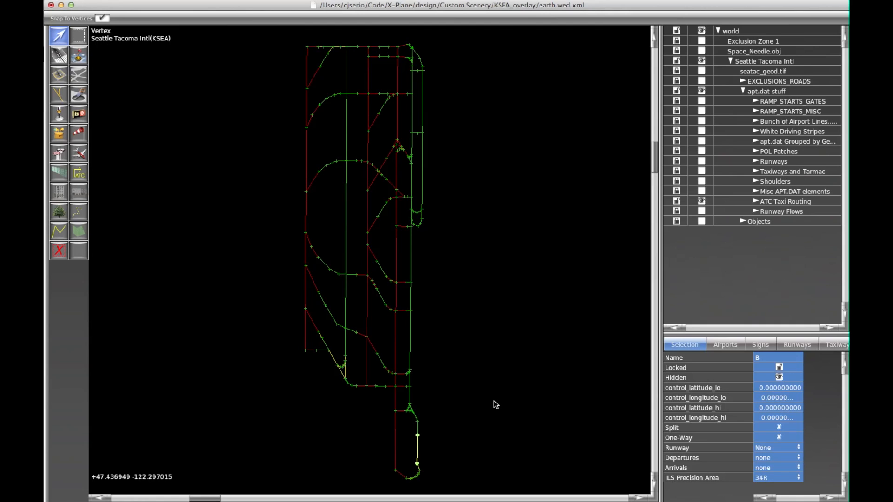
# Step: Reselect the yellow taxiway B segment and review its ILS Precision Area choices again, keeping the existing setting
pyautogui.click(422, 451)
pyautogui.click(418, 448)
pyautogui.click(442, 452)
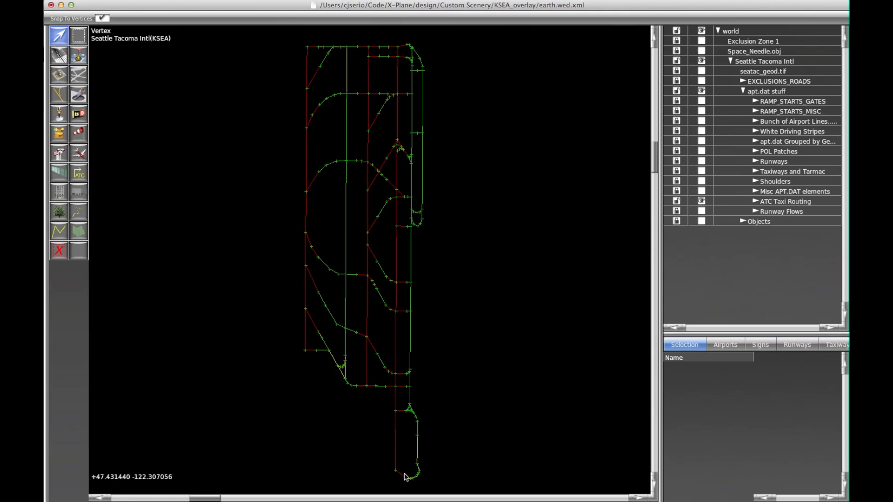
pyautogui.click(417, 453)
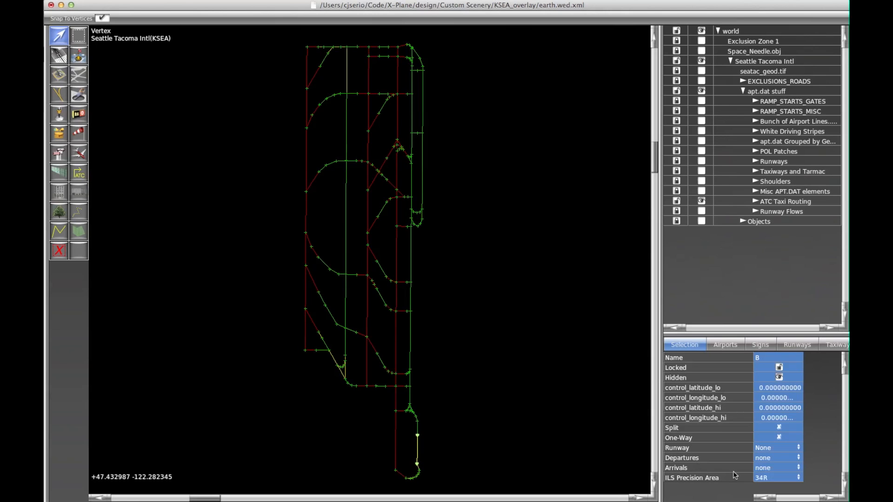
pyautogui.click(770, 479)
pyautogui.scroll(-1, 769, 481)
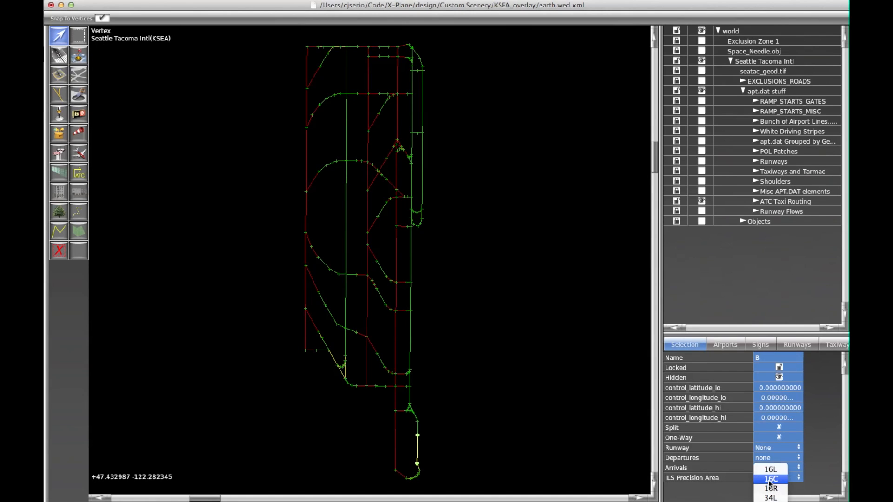
pyautogui.scroll(-1, 771, 481)
pyautogui.click(771, 477)
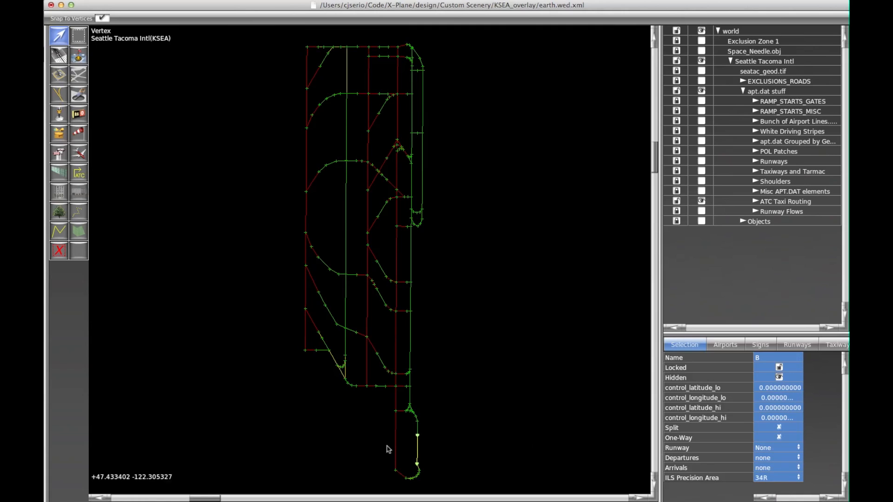
# Step: Select the yellow segment at the north end of the taxiway between the centre and western runways, then deselect it
pyautogui.click(345, 50)
pyautogui.click(342, 48)
pyautogui.click(339, 48)
pyautogui.click(347, 58)
pyautogui.click(494, 124)
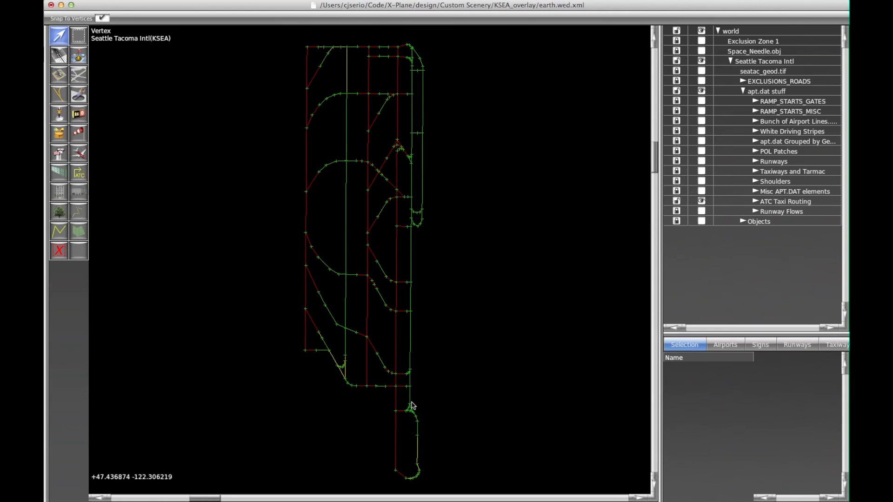
# Step: Select the taxiway N connector between runway 16L/34R and taxiway B to examine its Departures and Arrivals properties
pyautogui.click(403, 312)
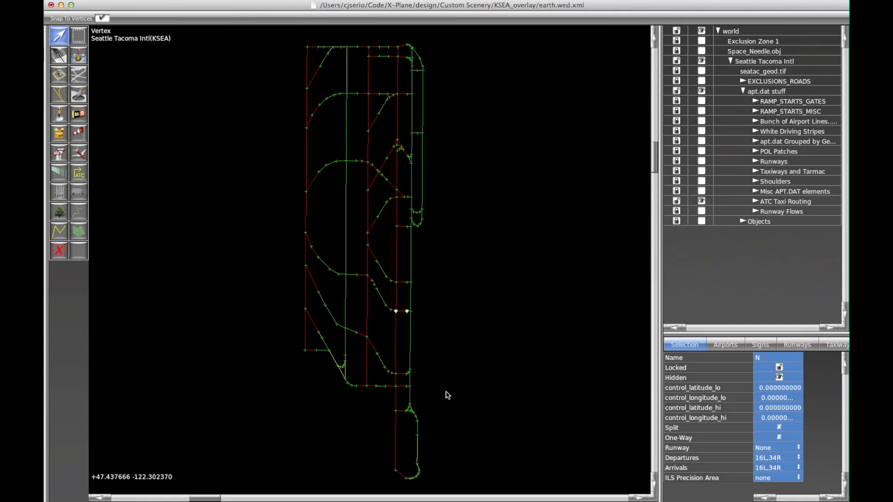
pyautogui.moveTo(451, 386); pyautogui.dragTo(451, 301, button='right')
pyautogui.scroll(-1, 447, 368)
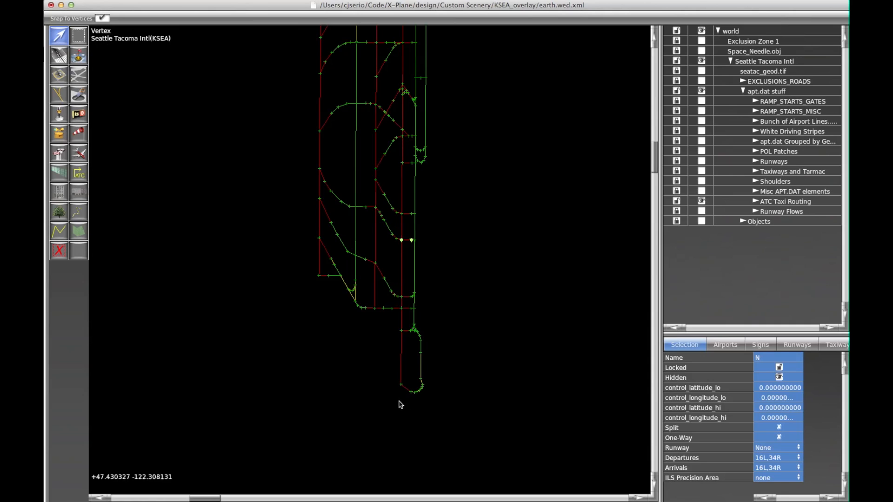
pyautogui.scroll(-1, 400, 405)
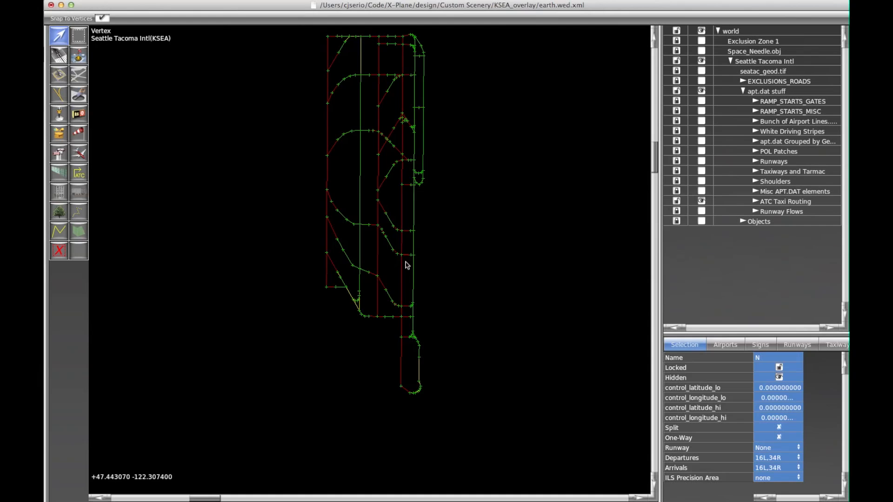
# Step: Compare the taxiway M connector, the adjoining runway 16L/34R segment and the next connector to the north, then clear the selection
pyautogui.scroll(2, 404, 259)
pyautogui.click(406, 220)
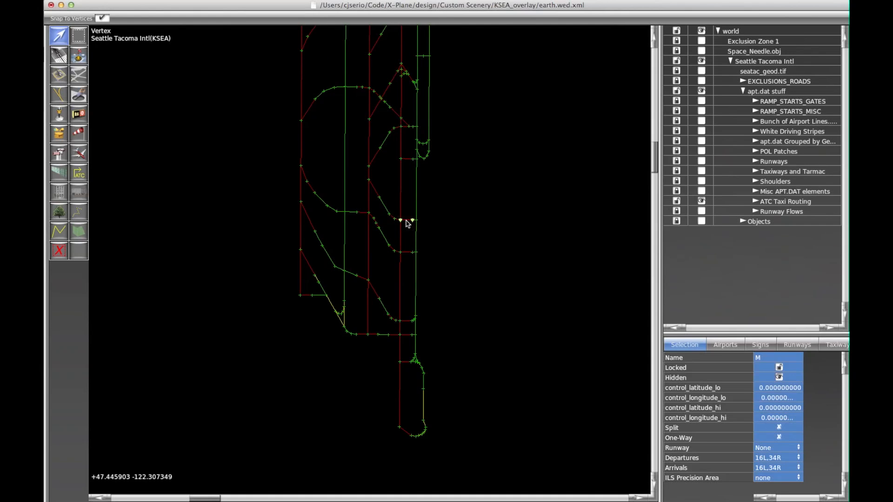
pyautogui.click(400, 236)
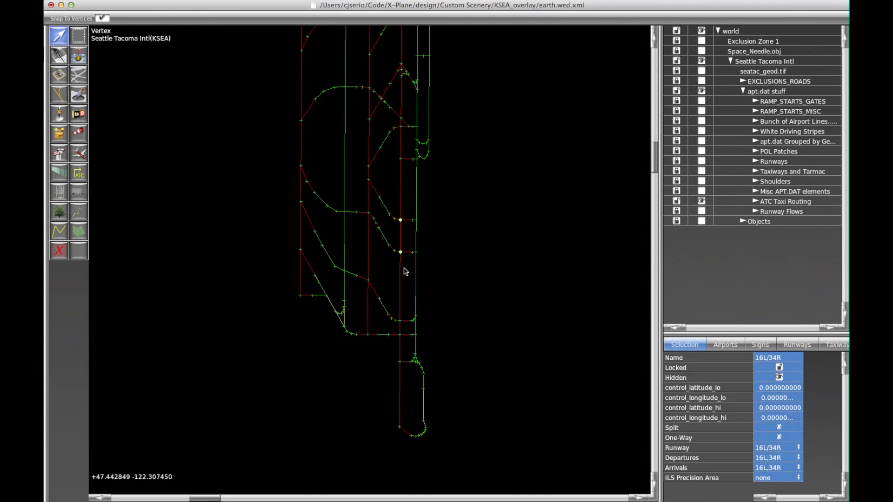
pyautogui.click(407, 158)
pyautogui.click(407, 132)
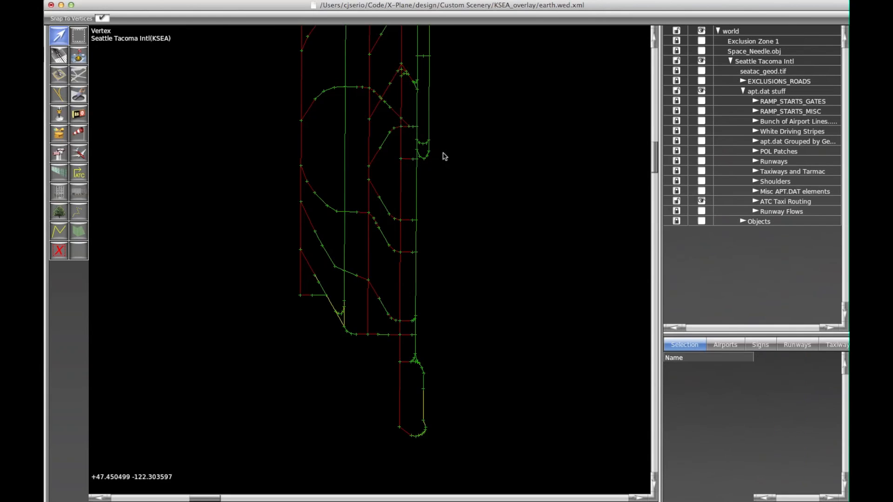